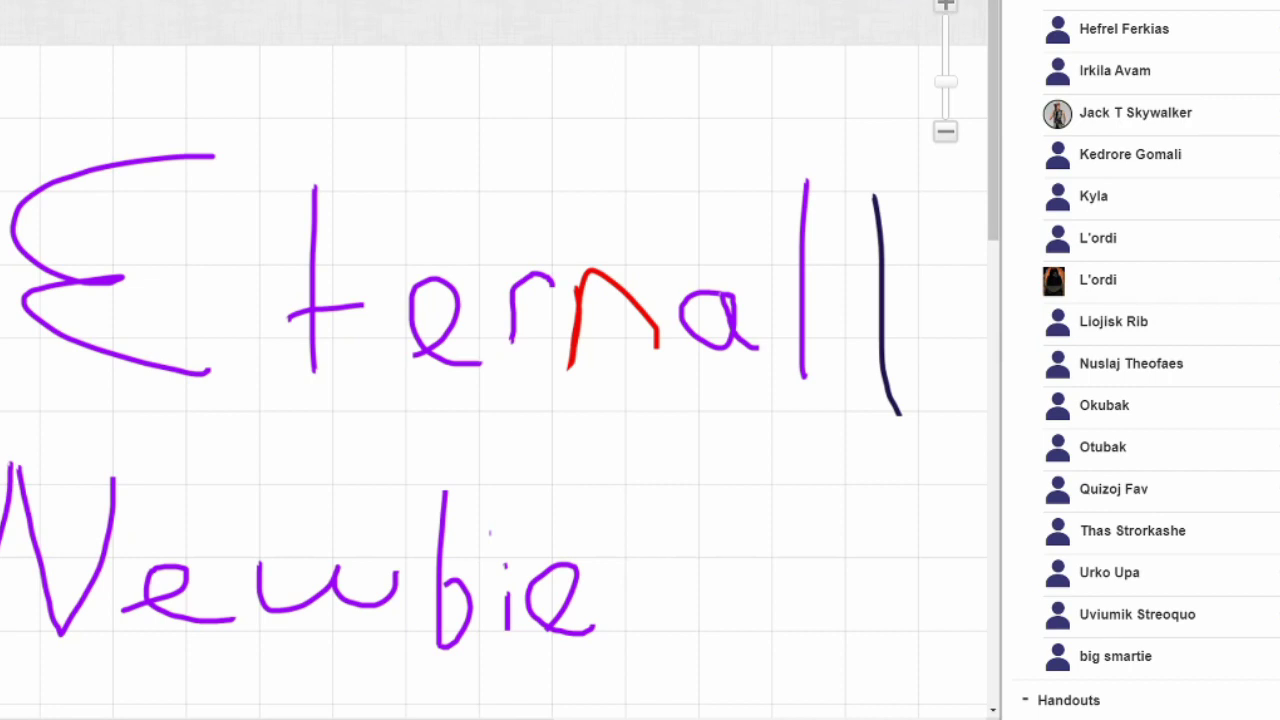
- Open the level 1 Wood Elf monk's character sheet and look over its core page
{"action": "left_click", "coordinate": [1085, 122]}
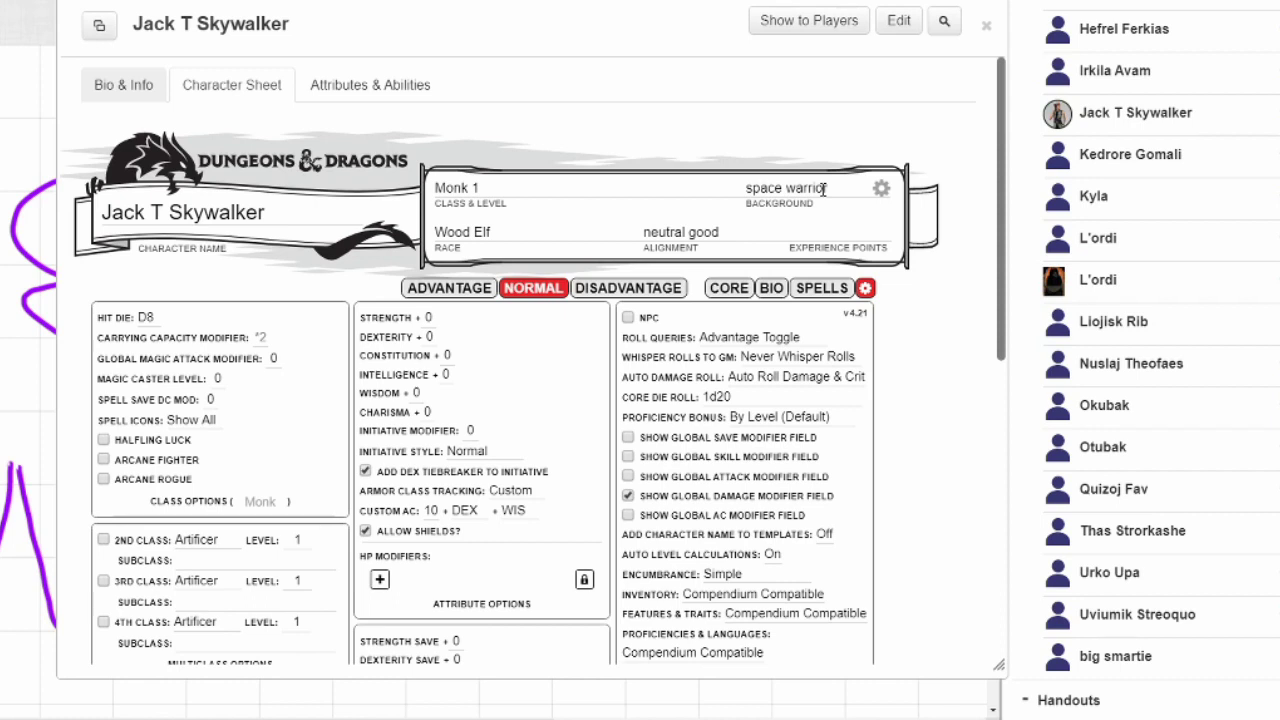
{"action": "left_click", "coordinate": [729, 288]}
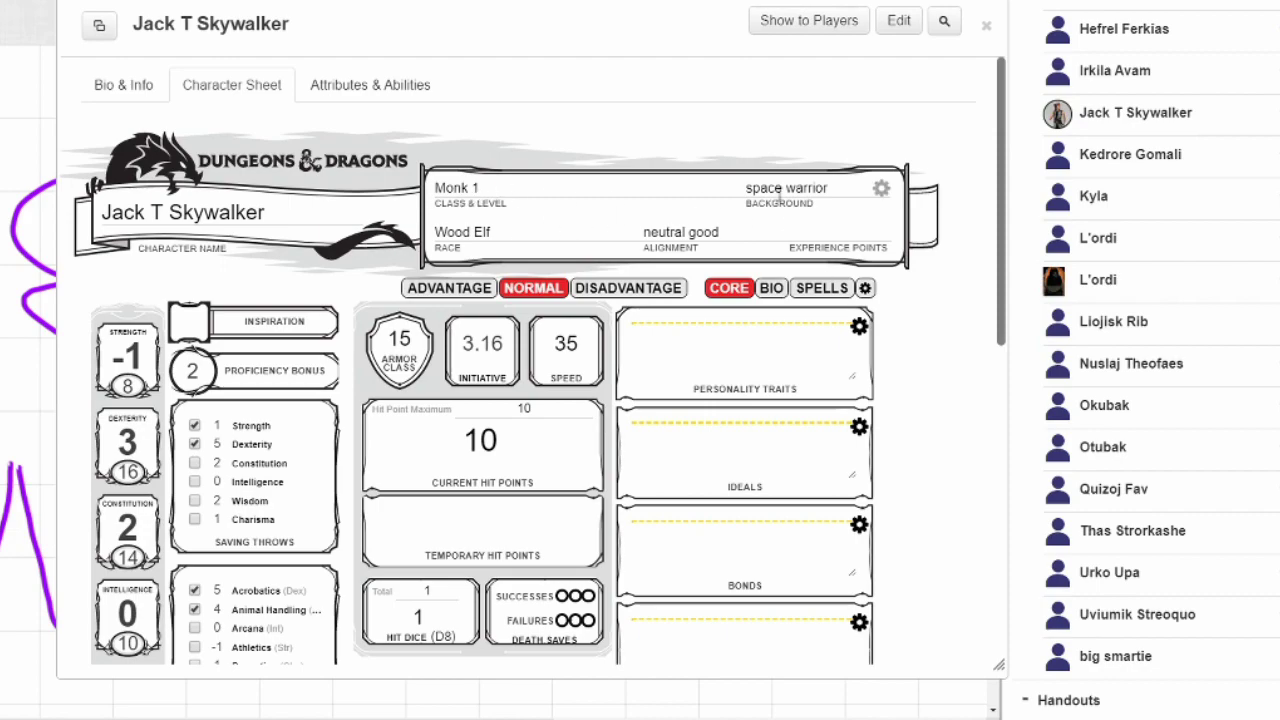
{"action": "scroll", "coordinate": [703, 440], "scroll_direction": "down", "scroll_amount": 5}
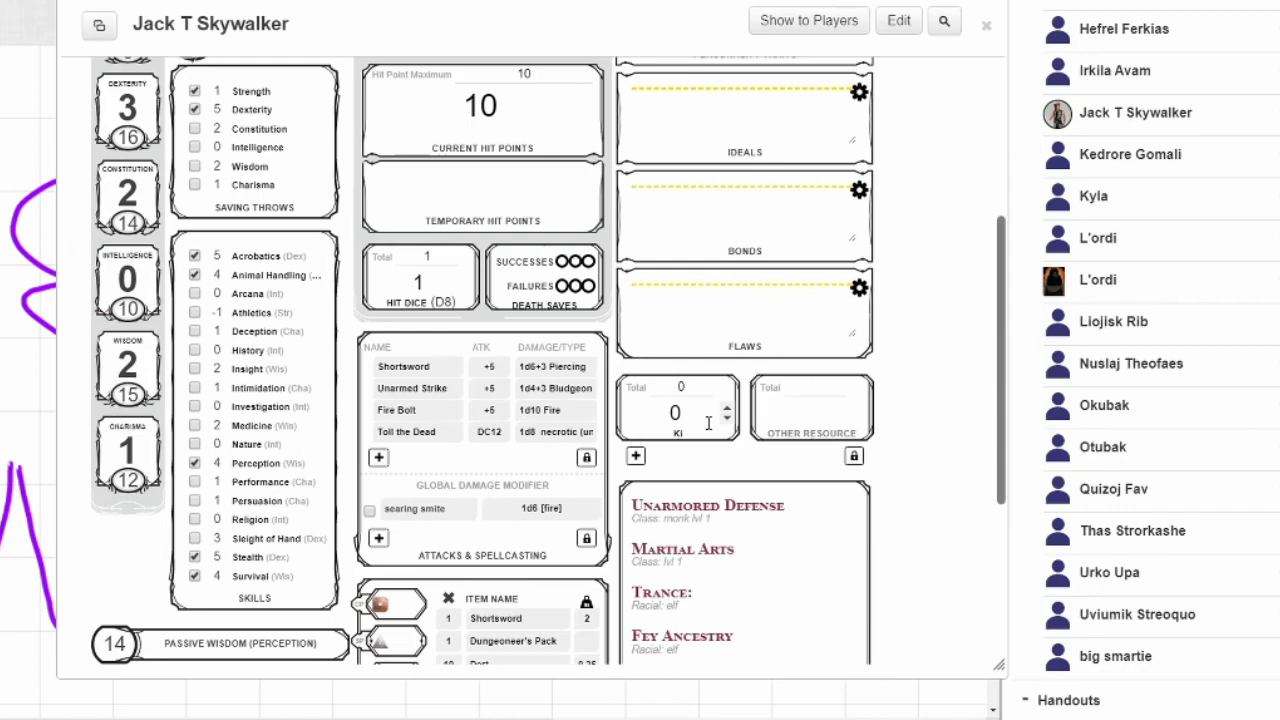
{"action": "scroll", "coordinate": [703, 440], "scroll_direction": "up", "scroll_amount": 6}
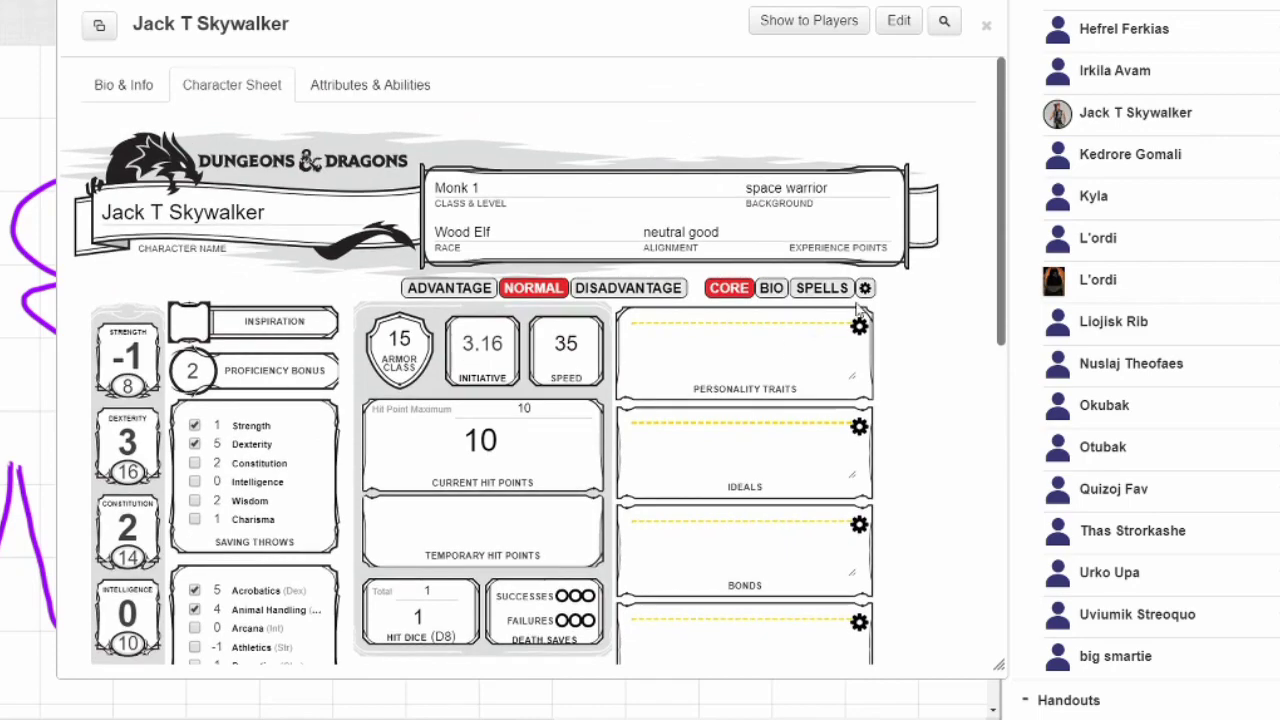
- Launch the Level+ Charactermancer from the character sheet's settings and proceed to the Levels stage
{"action": "left_click", "coordinate": [865, 289]}
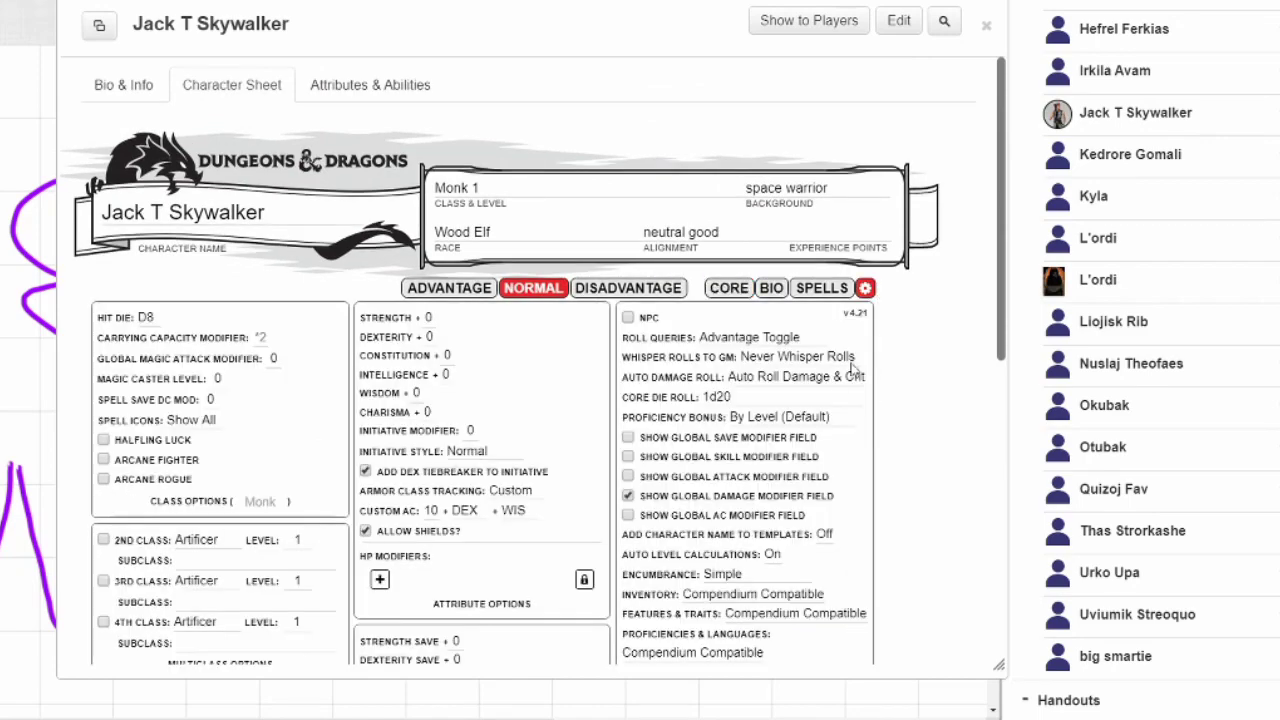
{"action": "scroll", "coordinate": [788, 402], "scroll_direction": "down", "scroll_amount": 5}
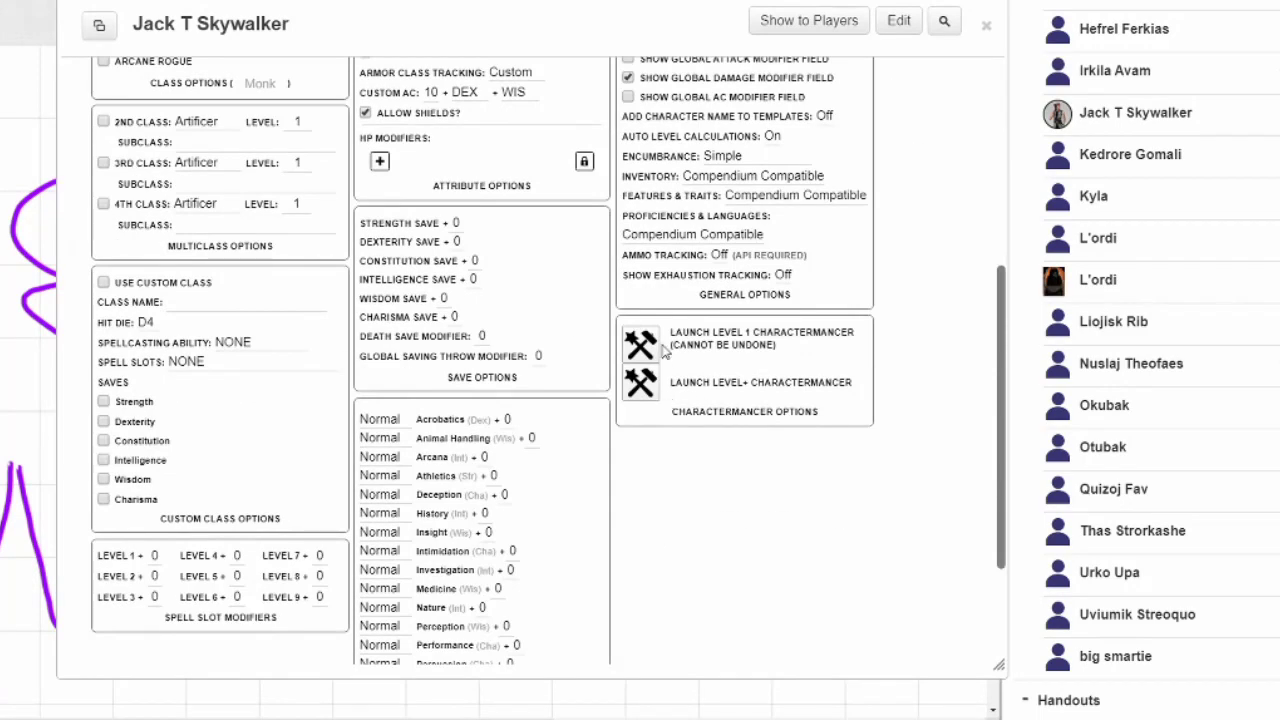
{"action": "scroll", "coordinate": [666, 351], "scroll_direction": "up", "scroll_amount": 5}
{"action": "scroll", "coordinate": [637, 480], "scroll_direction": "down", "scroll_amount": 3}
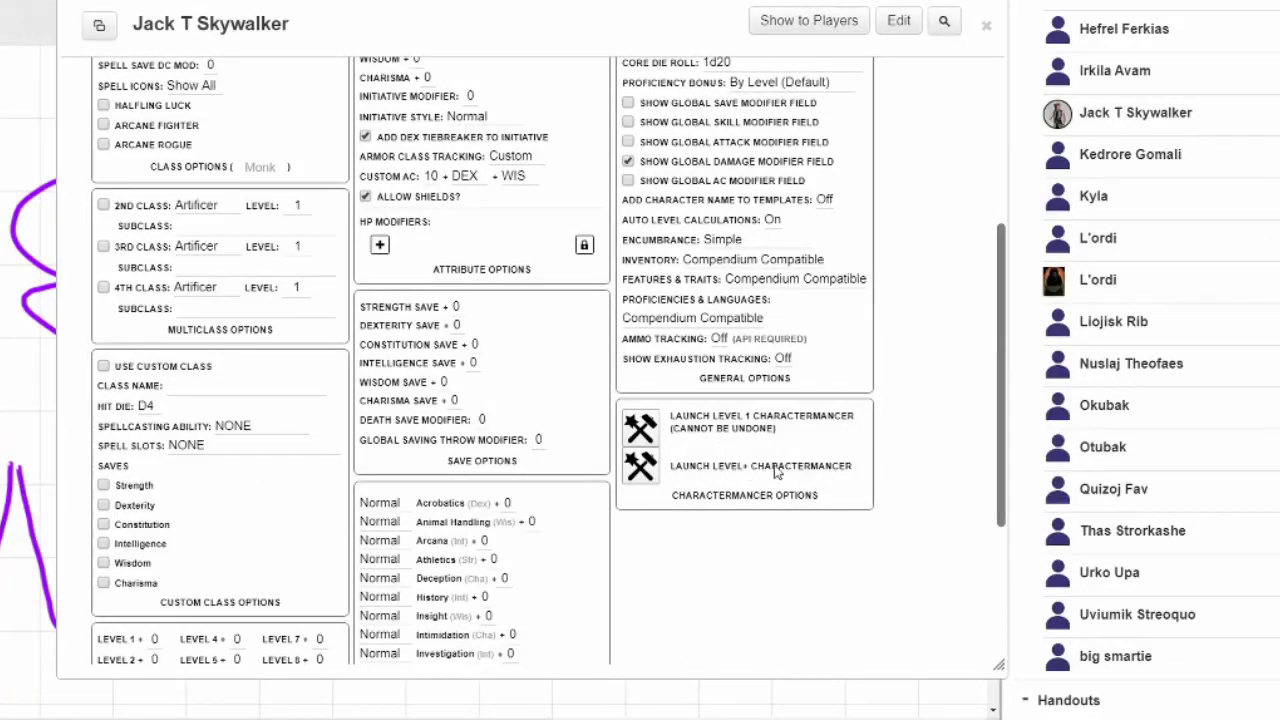
{"action": "left_click", "coordinate": [645, 470]}
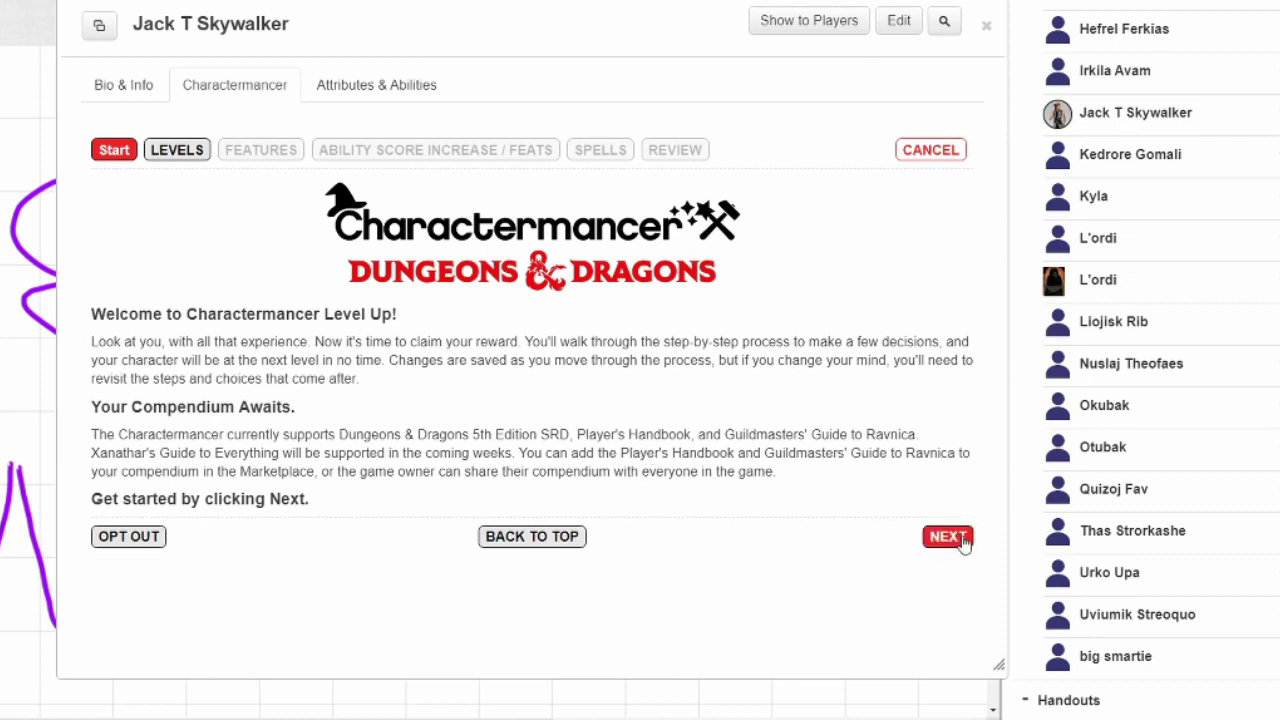
{"action": "left_click", "coordinate": [948, 537]}
- Add 4 levels to bring the monk to level 5, using average hit points
{"action": "scroll", "coordinate": [294, 500], "scroll_direction": "down", "scroll_amount": 3}
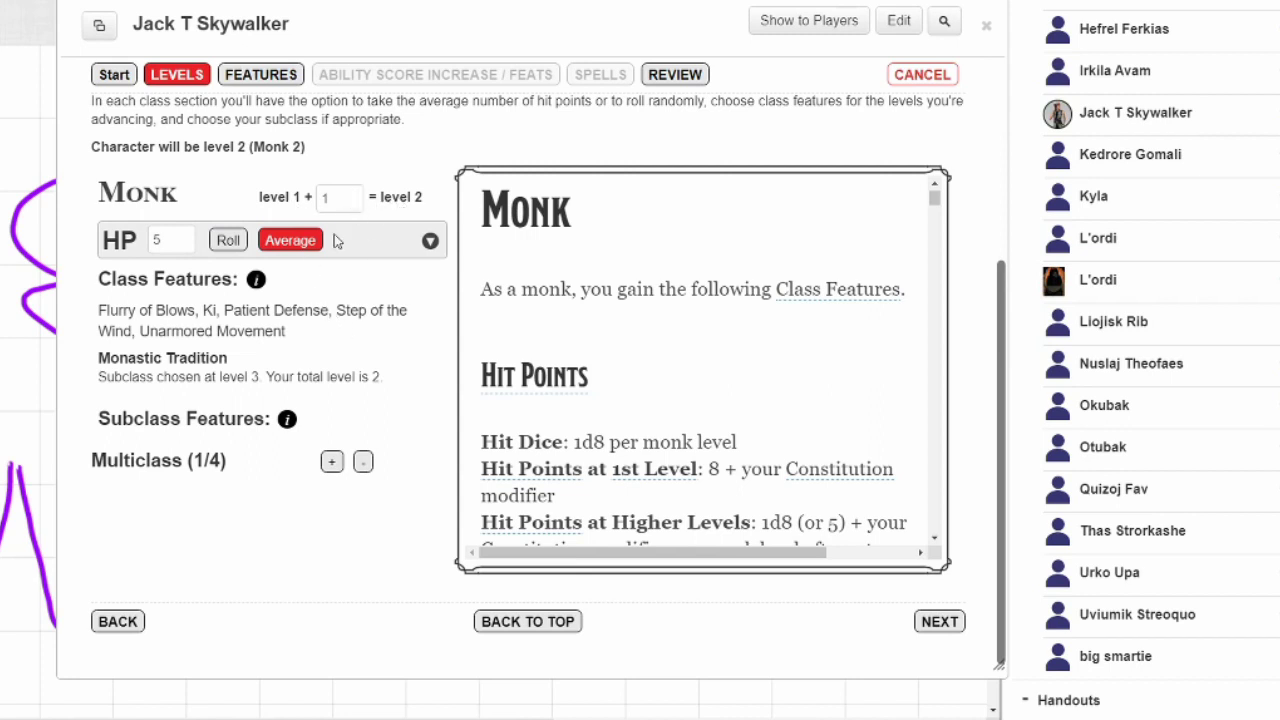
{"action": "left_click", "coordinate": [350, 195]}
{"action": "left_click", "coordinate": [350, 195]}
{"action": "left_click", "coordinate": [298, 243]}
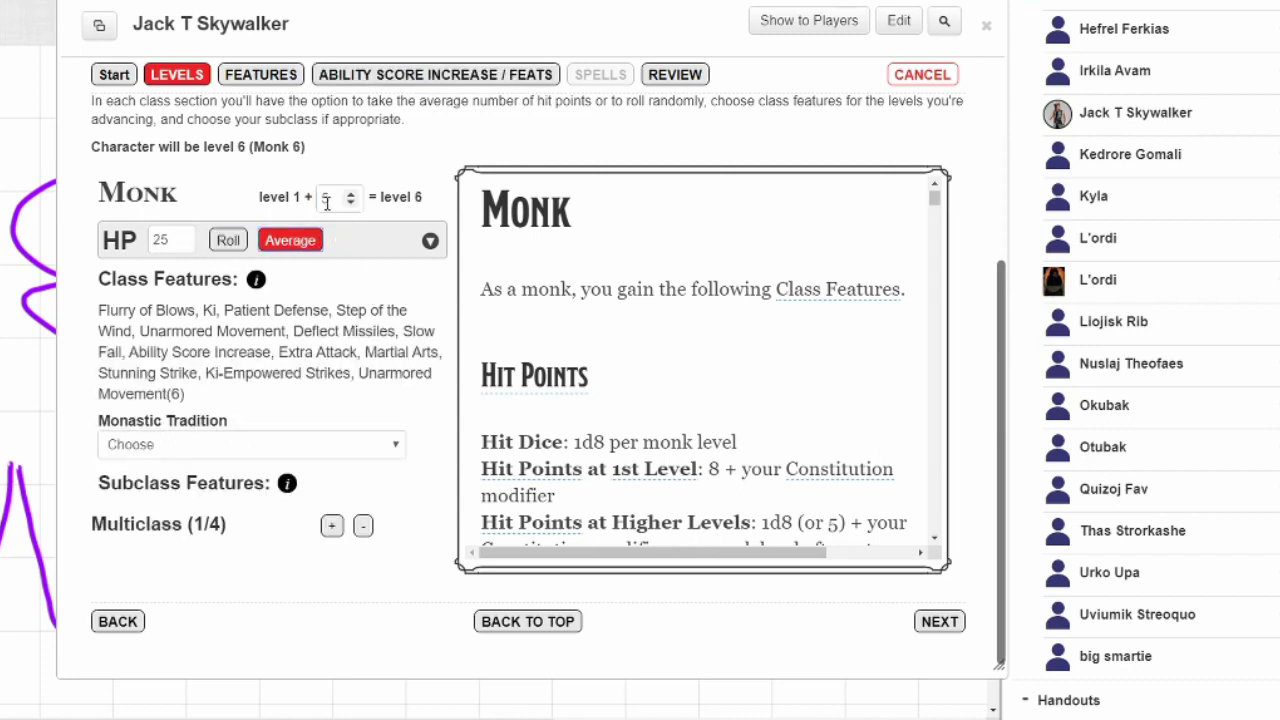
{"action": "left_click", "coordinate": [350, 201]}
{"action": "left_click", "coordinate": [290, 243]}
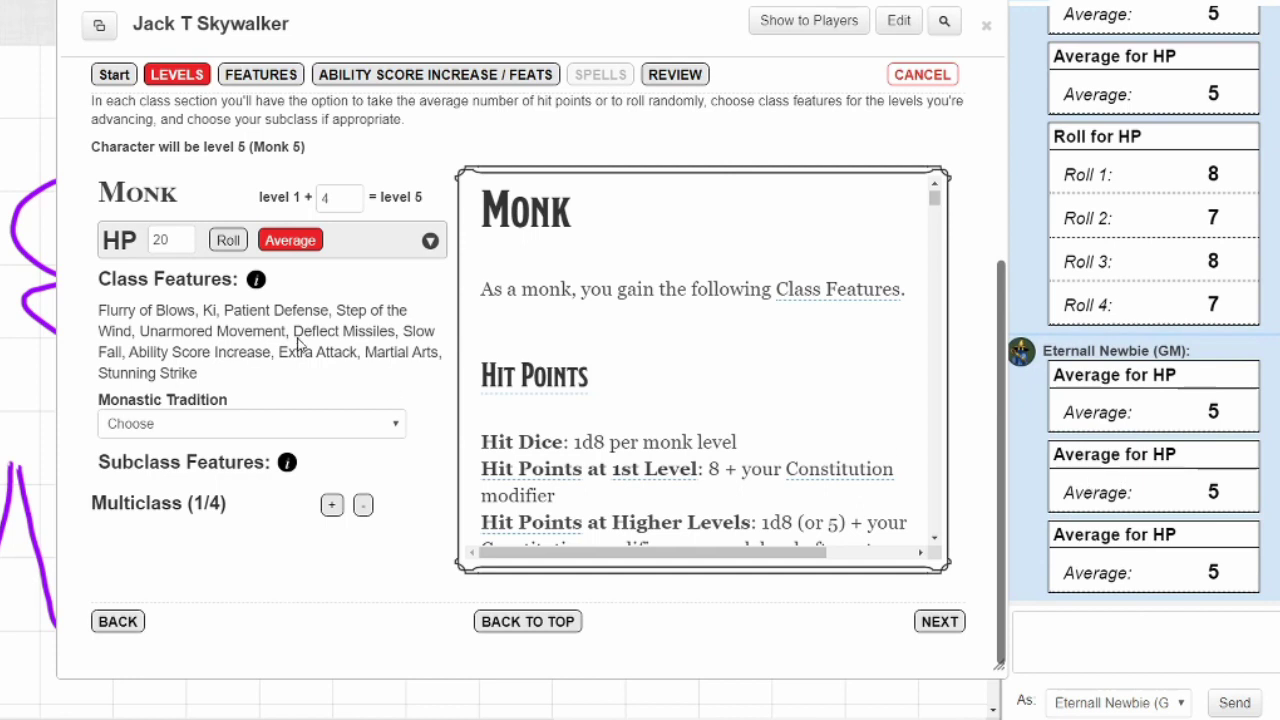
- Try random hit point rolls for the added monk levels and switch back to the average
{"action": "left_click", "coordinate": [229, 241]}
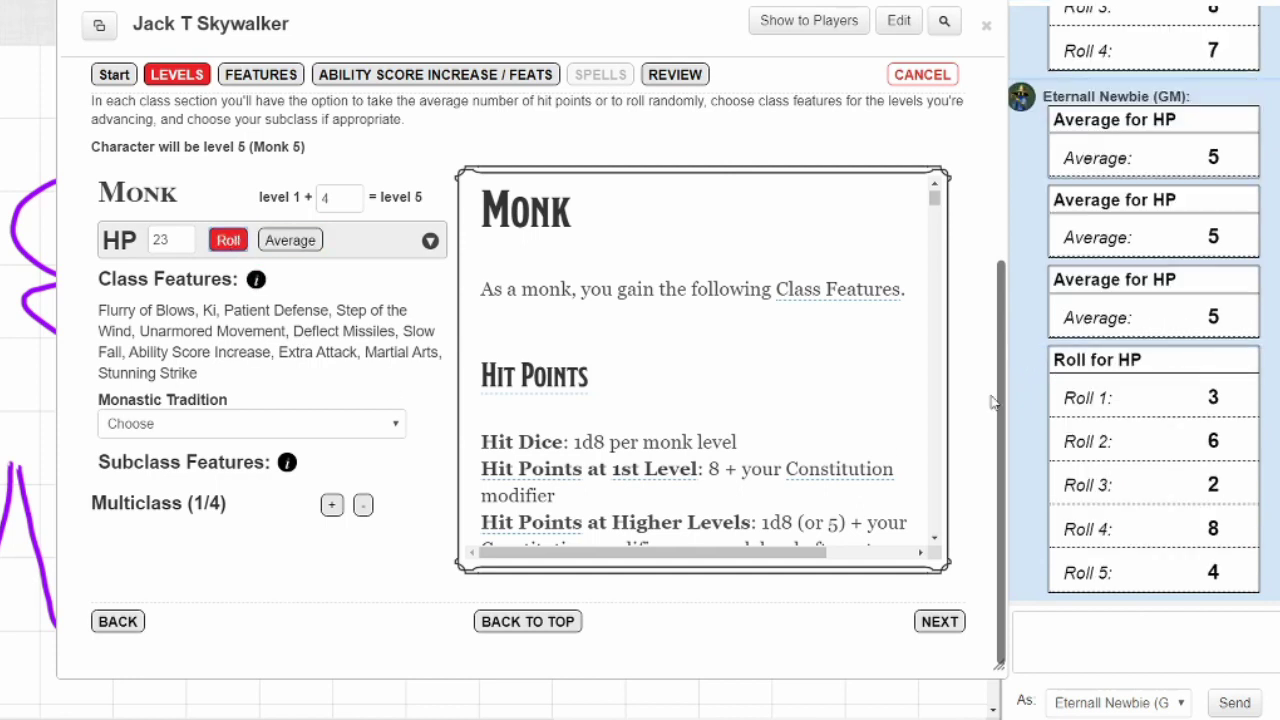
{"action": "left_click", "coordinate": [222, 241]}
{"action": "left_click", "coordinate": [290, 241]}
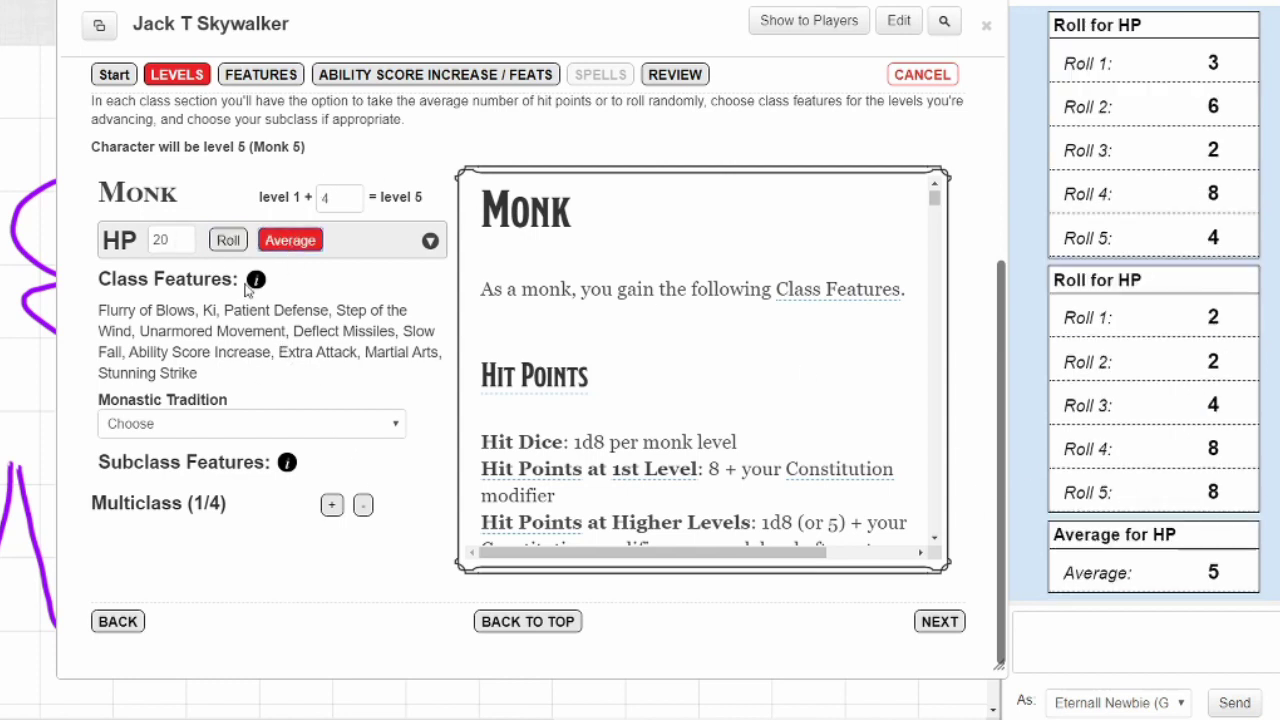
- Choose Way of the Open Hand (SRD) as the Monastic Tradition
{"action": "left_click", "coordinate": [293, 433]}
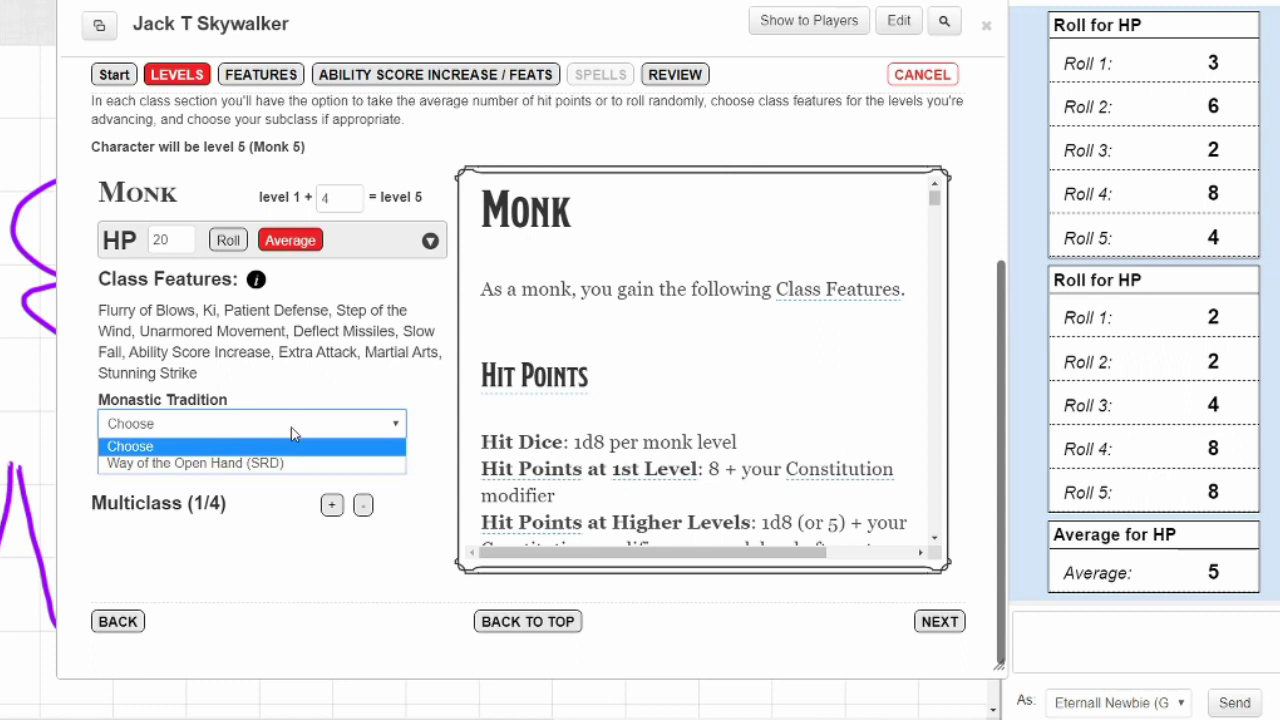
{"action": "left_click", "coordinate": [268, 463]}
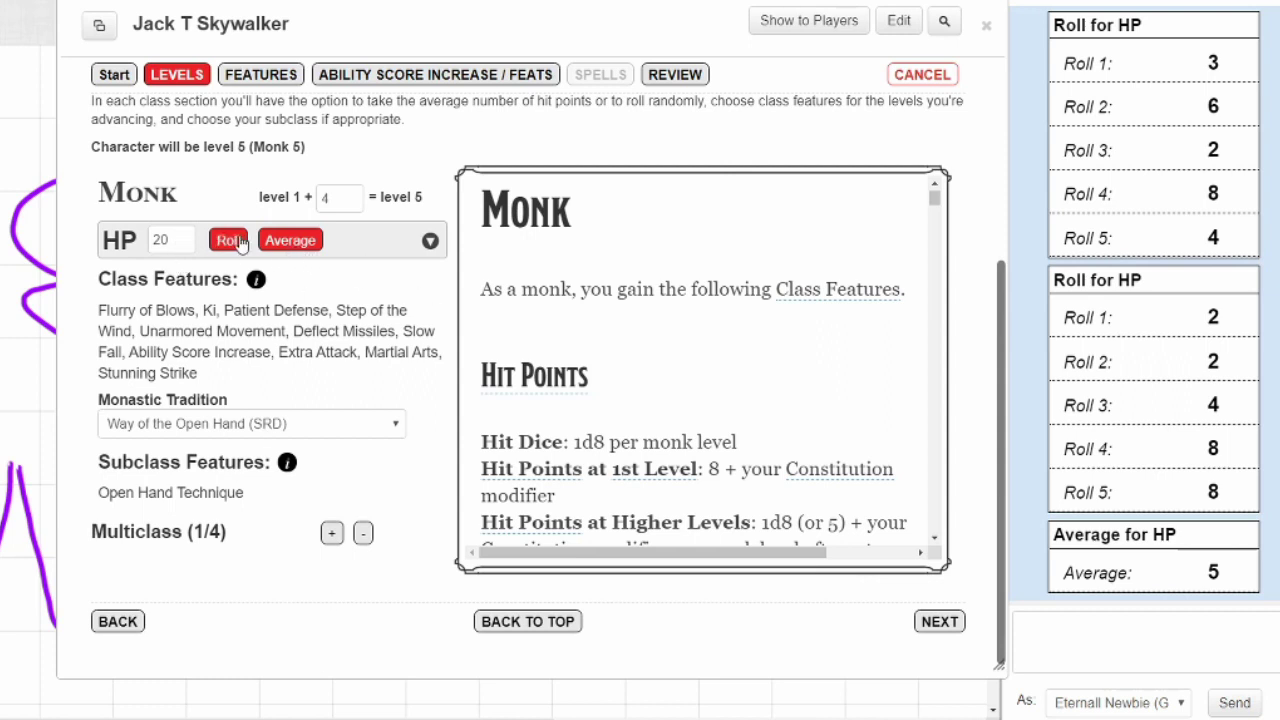
- Reroll the monk's hit points repeatedly and restore the average value
{"action": "left_click", "coordinate": [230, 240]}
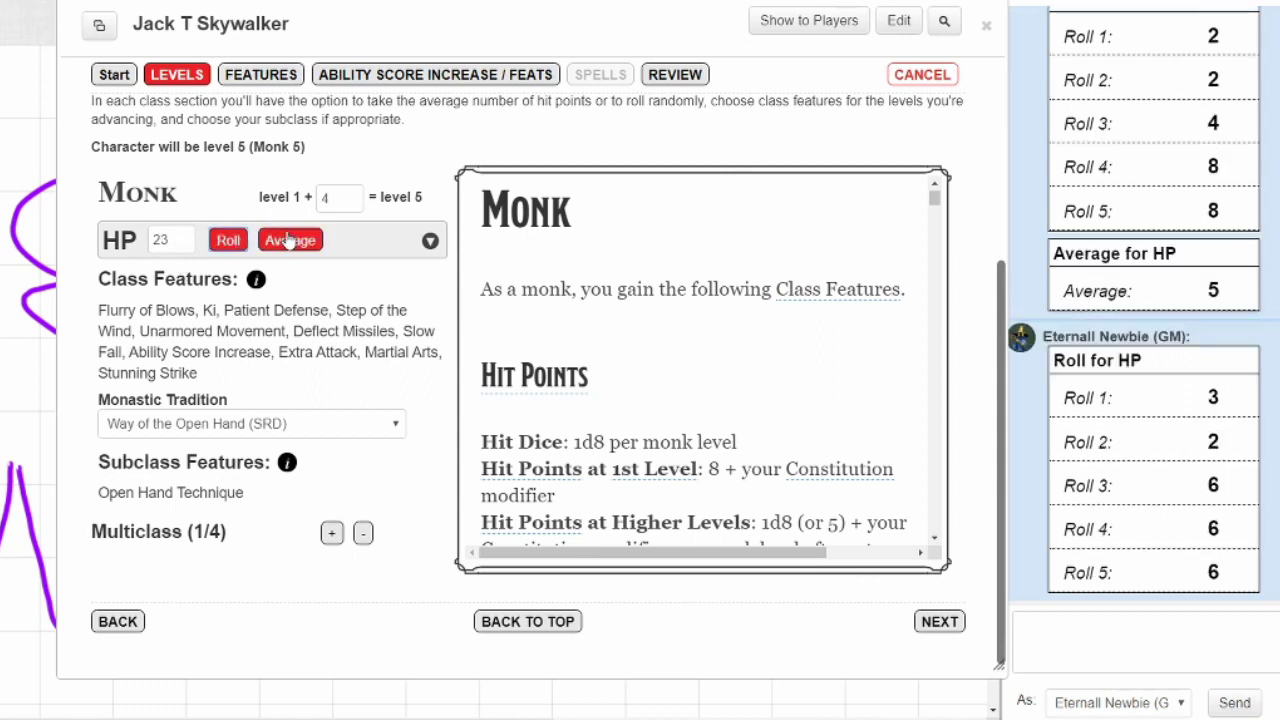
{"action": "left_click", "coordinate": [229, 240]}
{"action": "left_click", "coordinate": [230, 240]}
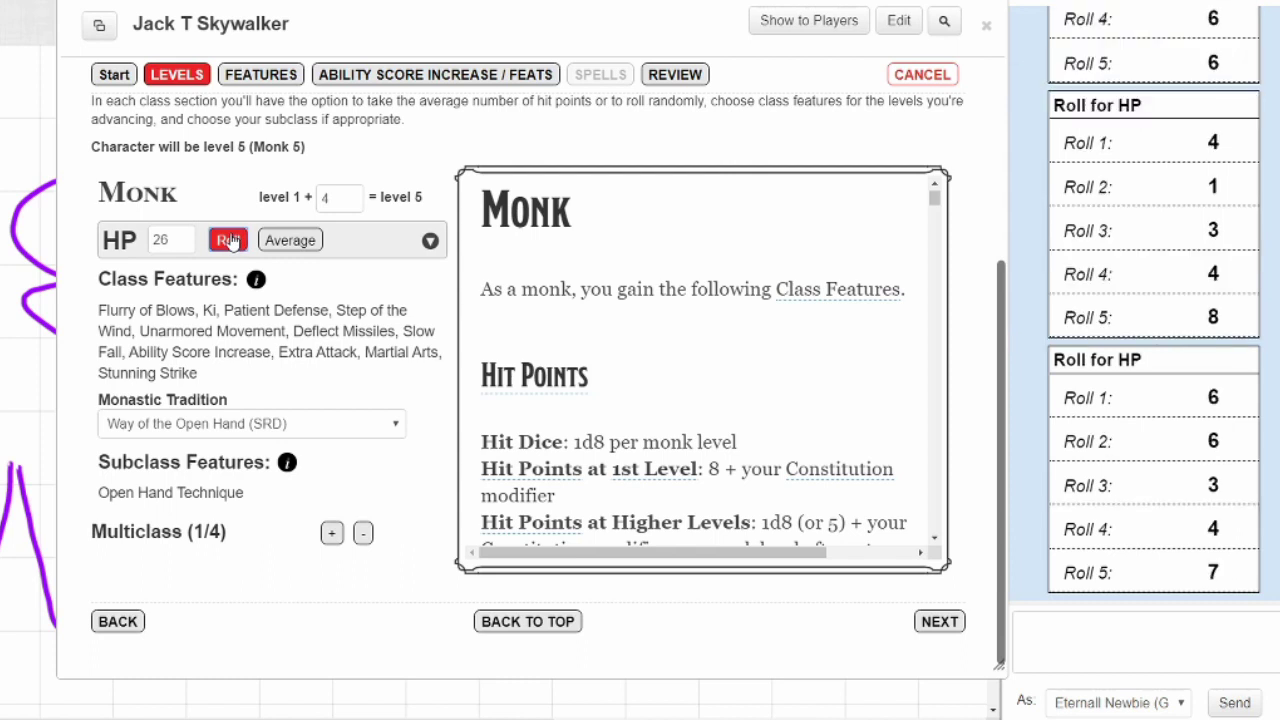
{"action": "left_click", "coordinate": [230, 240]}
{"action": "left_click", "coordinate": [230, 240]}
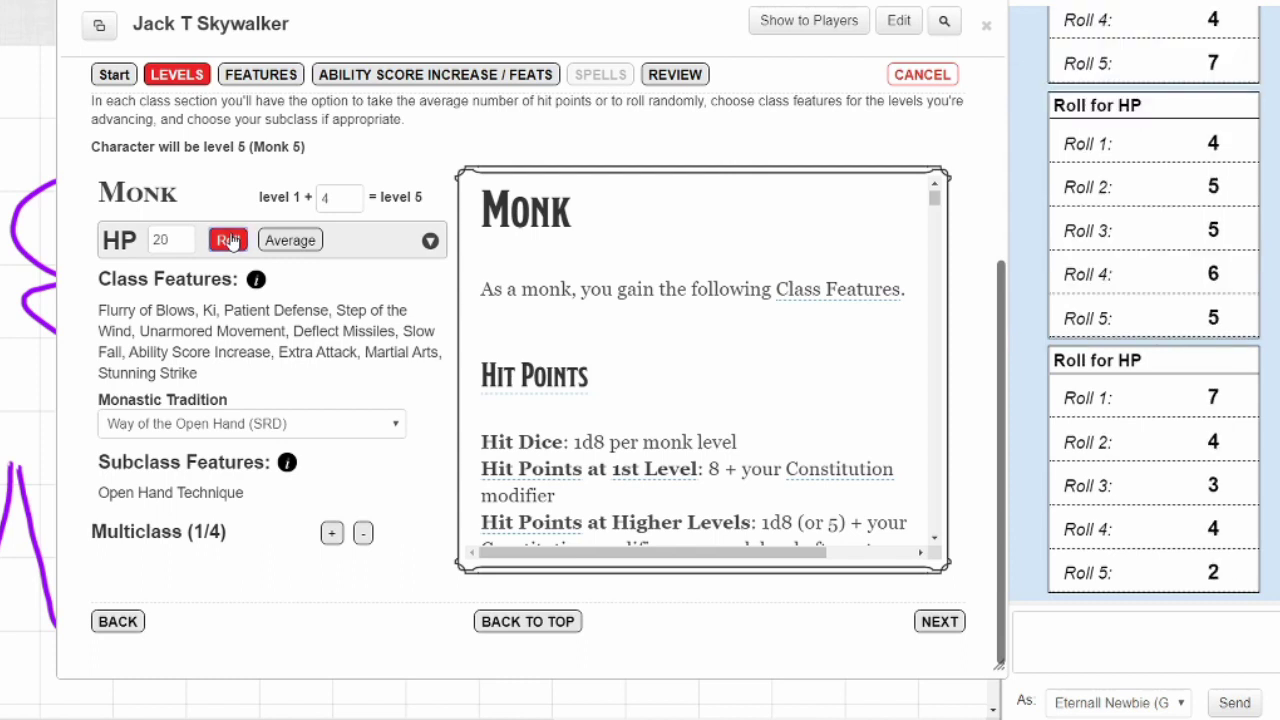
{"action": "left_click", "coordinate": [230, 240]}
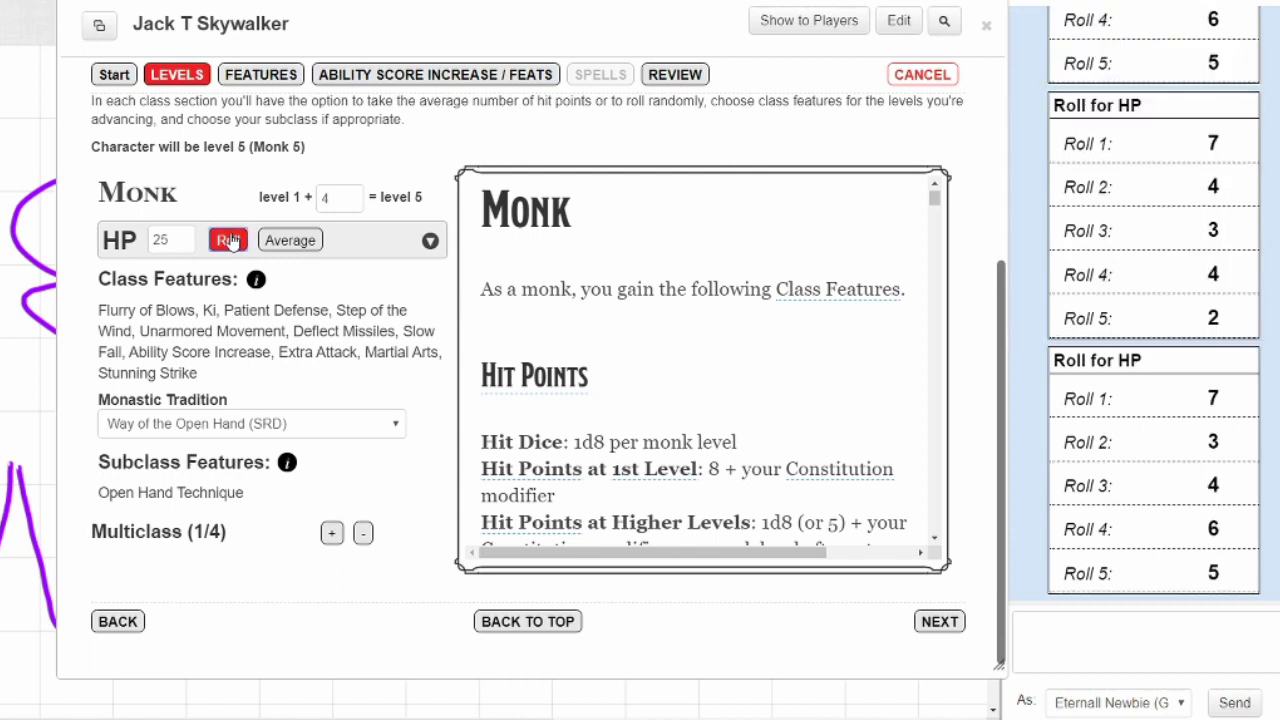
{"action": "left_click", "coordinate": [230, 240]}
{"action": "left_click", "coordinate": [230, 240]}
{"action": "left_click", "coordinate": [290, 240]}
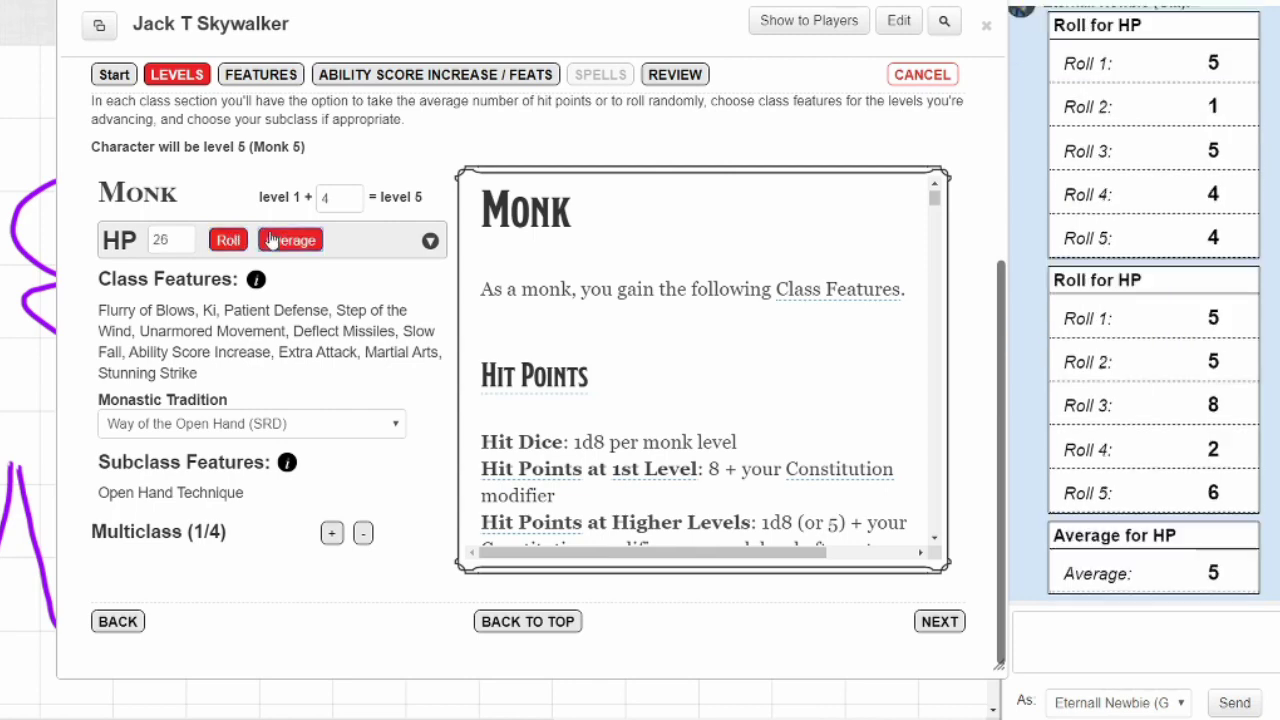
- Advance to the Features stage and review the chat's hit point rolls and the monk features for levels 2 to 5
{"action": "left_click", "coordinate": [929, 622]}
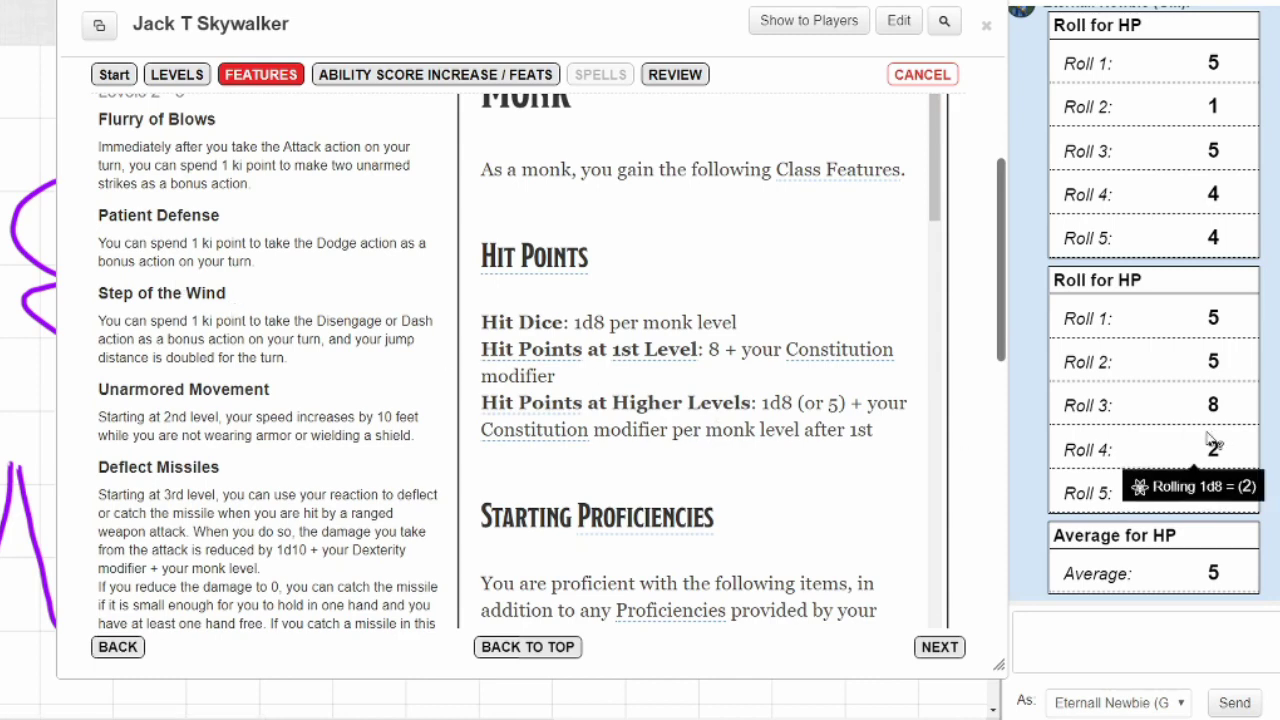
{"action": "scroll", "coordinate": [1140, 303], "scroll_direction": "up", "scroll_amount": 2}
{"action": "scroll", "coordinate": [1140, 303], "scroll_direction": "up", "scroll_amount": 10}
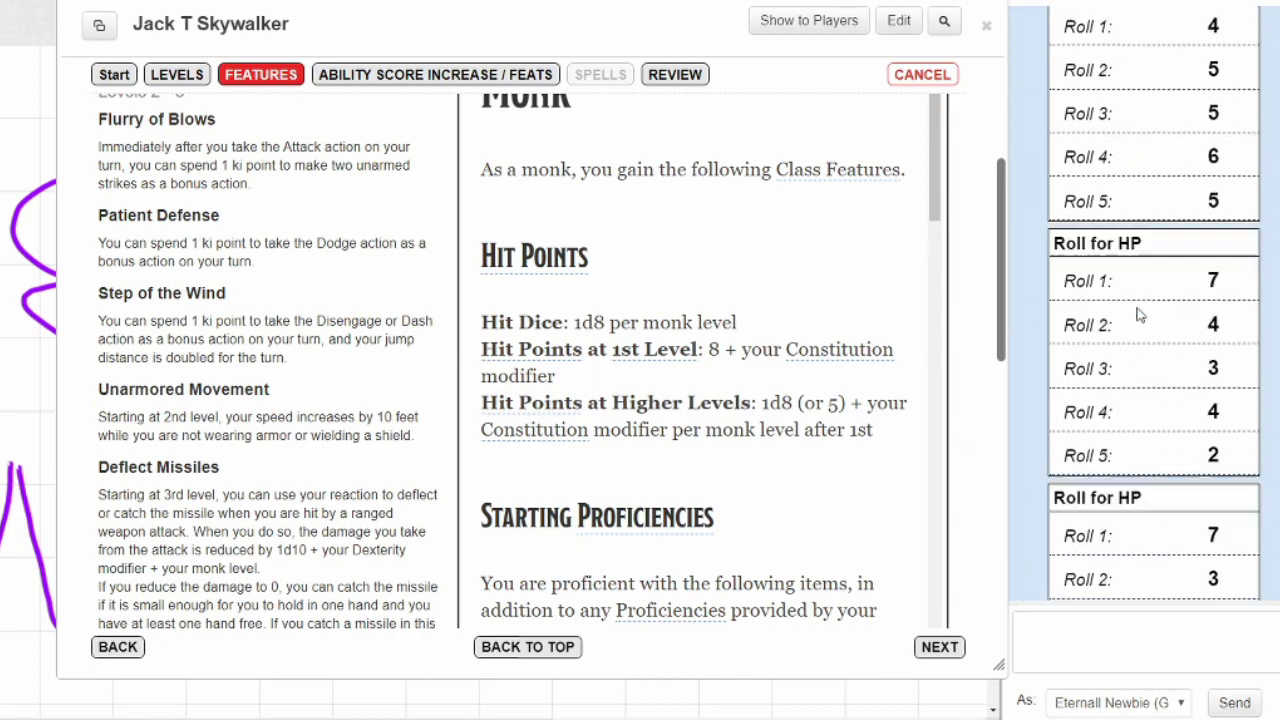
{"action": "scroll", "coordinate": [1147, 361], "scroll_direction": "down", "scroll_amount": 10}
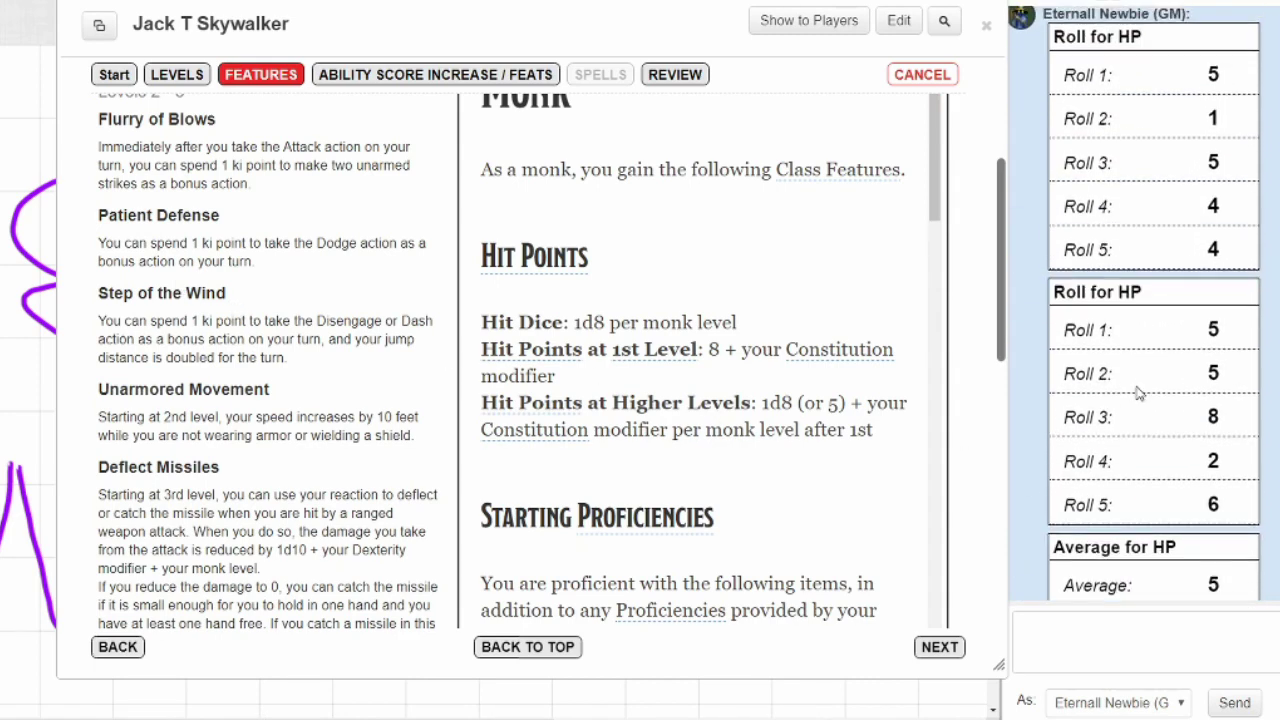
{"action": "scroll", "coordinate": [252, 261], "scroll_direction": "up", "scroll_amount": 3}
{"action": "scroll", "coordinate": [252, 285], "scroll_direction": "up", "scroll_amount": 1}
{"action": "scroll", "coordinate": [252, 285], "scroll_direction": "down", "scroll_amount": 4}
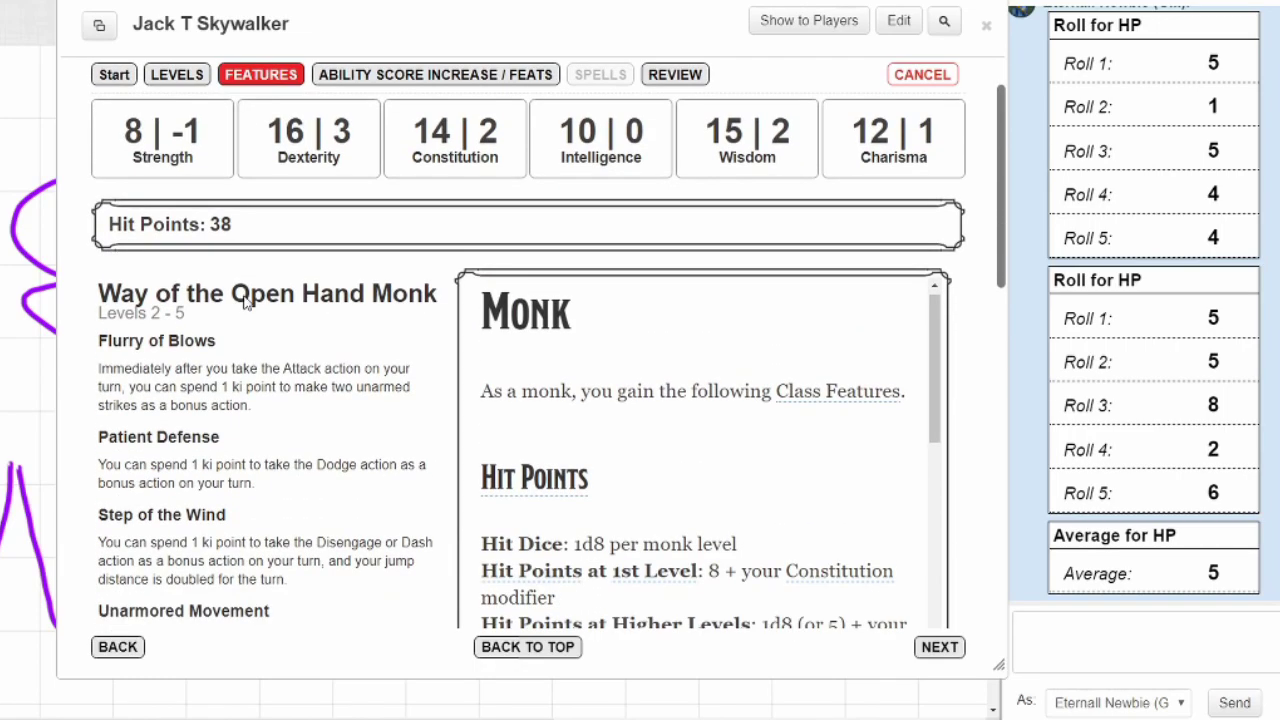
{"action": "scroll", "coordinate": [224, 340], "scroll_direction": "down", "scroll_amount": 5}
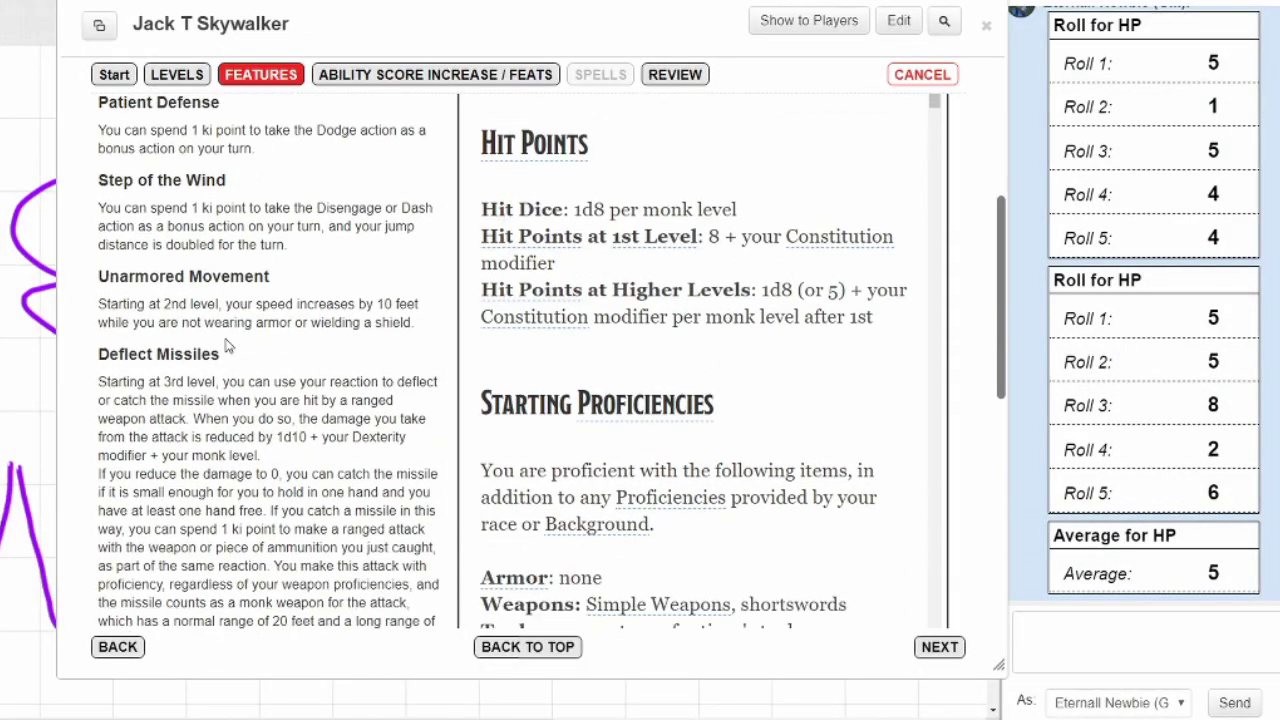
{"action": "scroll", "coordinate": [217, 428], "scroll_direction": "down", "scroll_amount": 3}
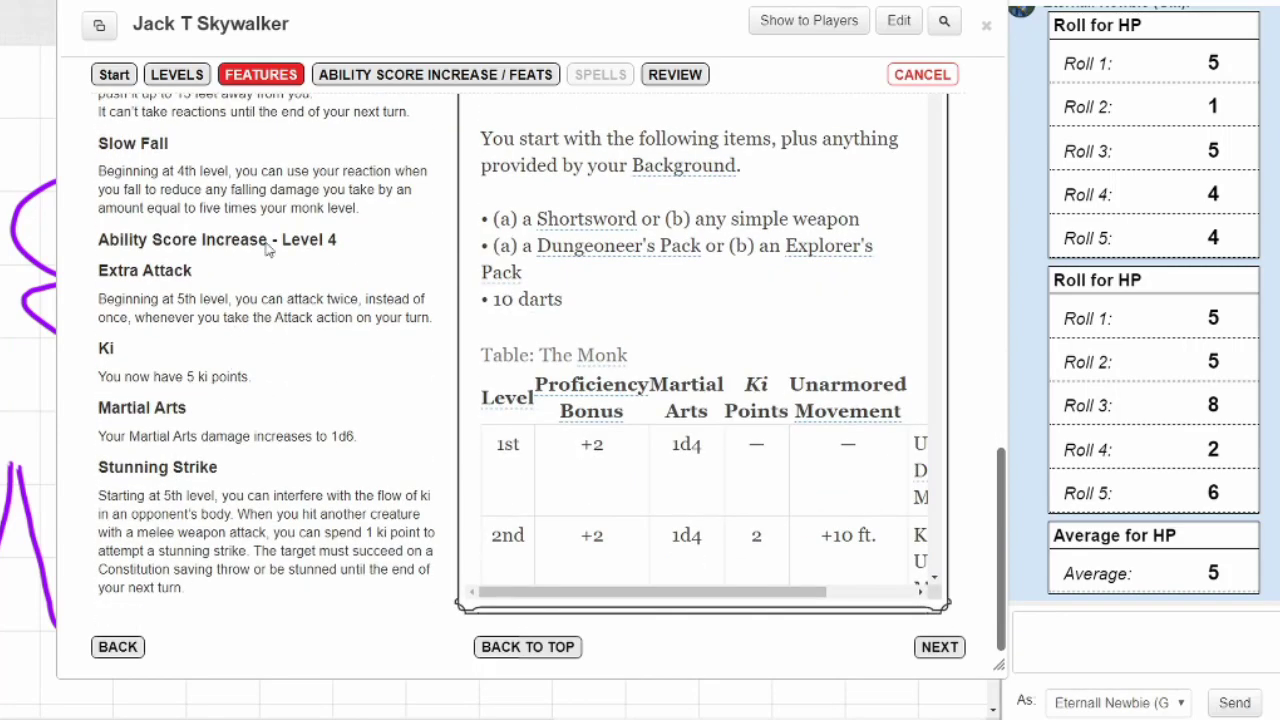
{"action": "scroll", "coordinate": [195, 402], "scroll_direction": "down", "scroll_amount": 1}
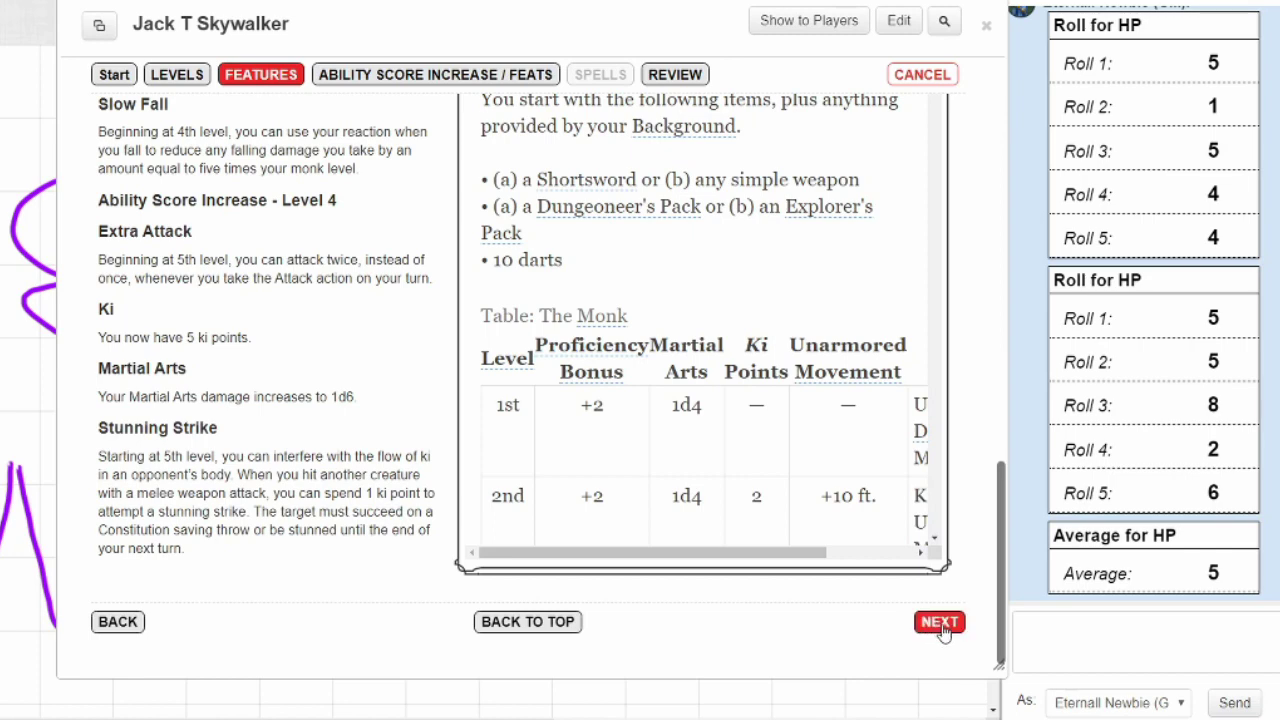
- Continue to the ability score increase stage and raise Dexterity by 2, checking it against the ability modifiers reference
{"action": "left_click", "coordinate": [940, 622]}
{"action": "scroll", "coordinate": [340, 478], "scroll_direction": "up", "scroll_amount": 2}
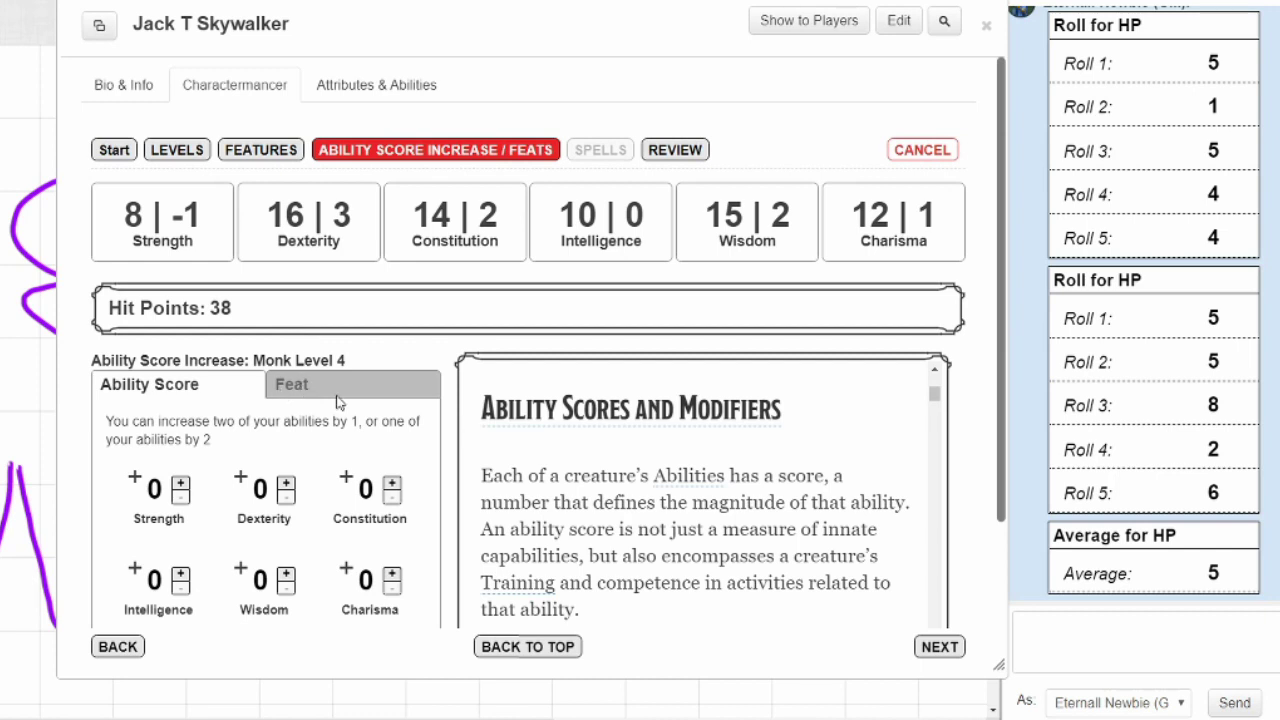
{"action": "scroll", "coordinate": [322, 430], "scroll_direction": "down", "scroll_amount": 2}
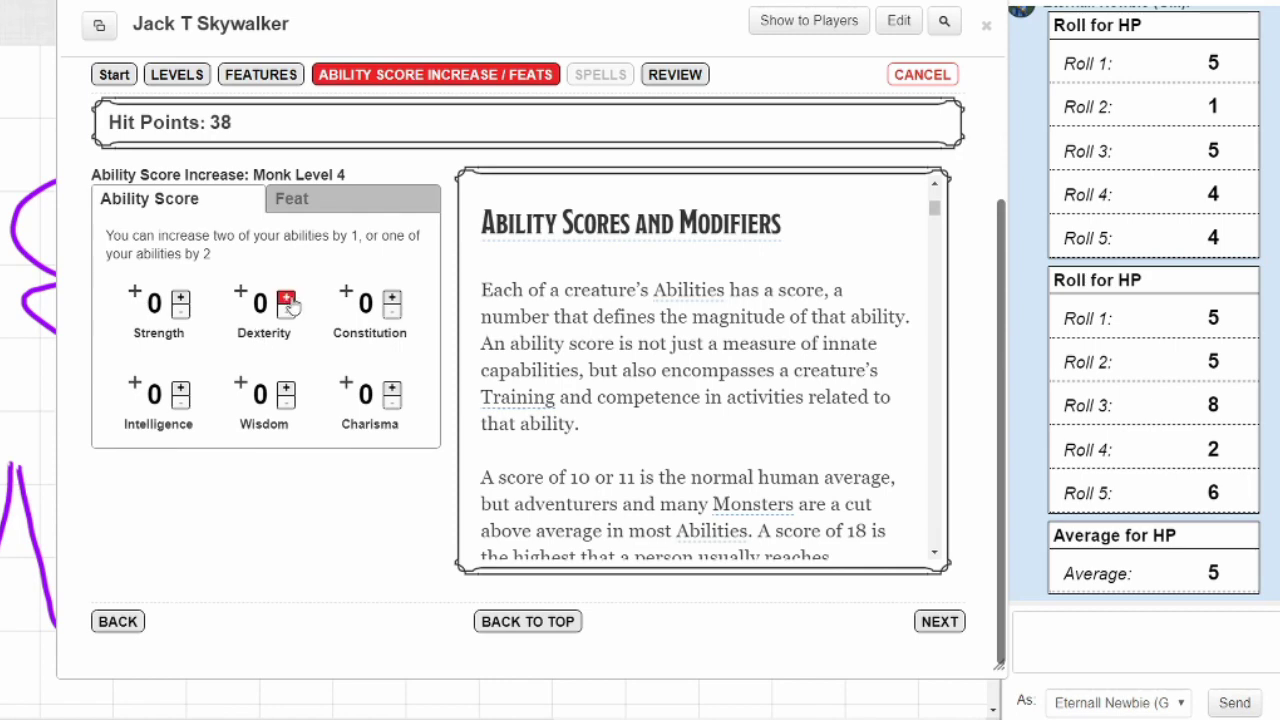
{"action": "left_click", "coordinate": [286, 298]}
{"action": "left_click", "coordinate": [286, 298]}
{"action": "scroll", "coordinate": [290, 320], "scroll_direction": "up", "scroll_amount": 1}
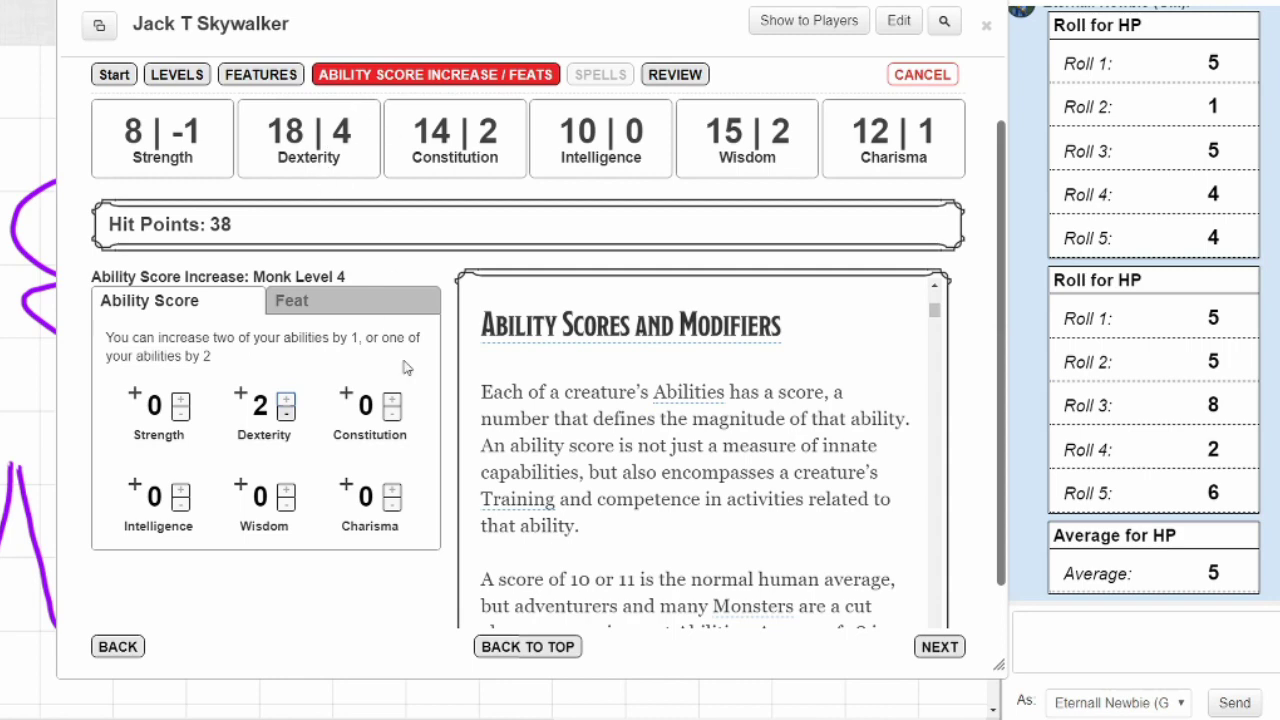
{"action": "scroll", "coordinate": [470, 470], "scroll_direction": "up", "scroll_amount": 2}
{"action": "scroll", "coordinate": [470, 470], "scroll_direction": "down", "scroll_amount": 6}
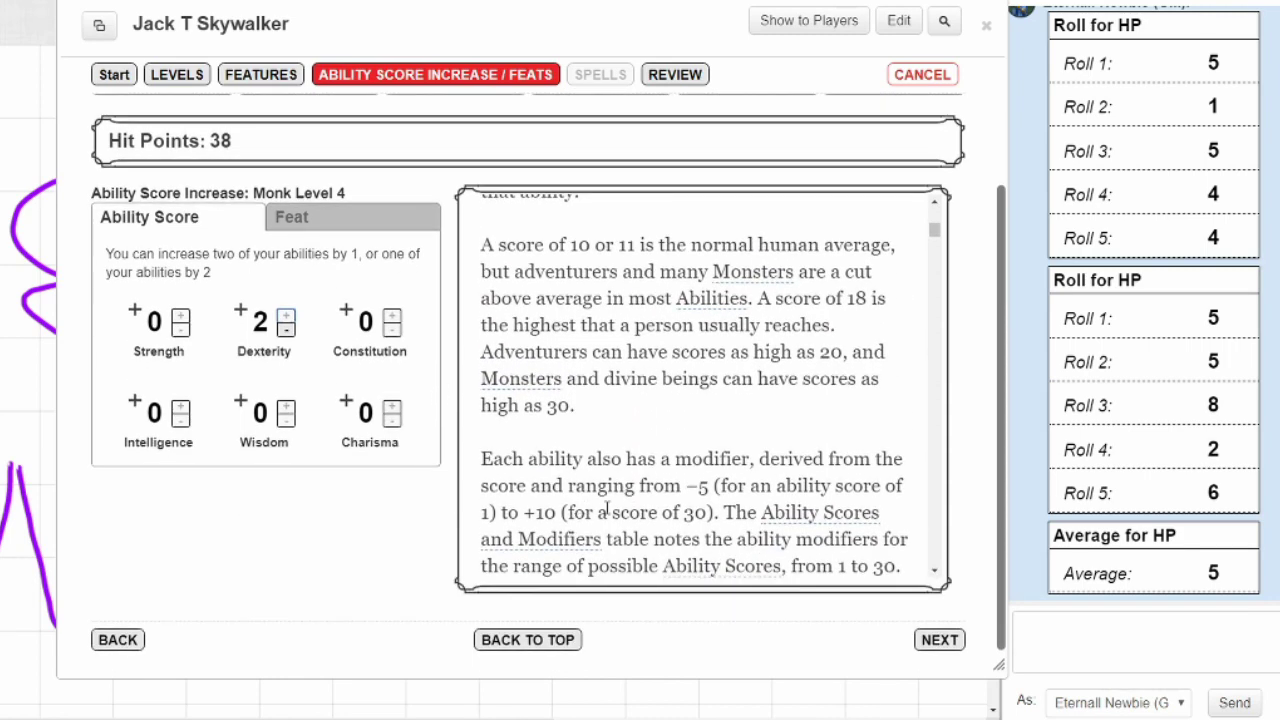
{"action": "scroll", "coordinate": [700, 530], "scroll_direction": "down", "scroll_amount": 3}
{"action": "scroll", "coordinate": [763, 500], "scroll_direction": "down", "scroll_amount": 5}
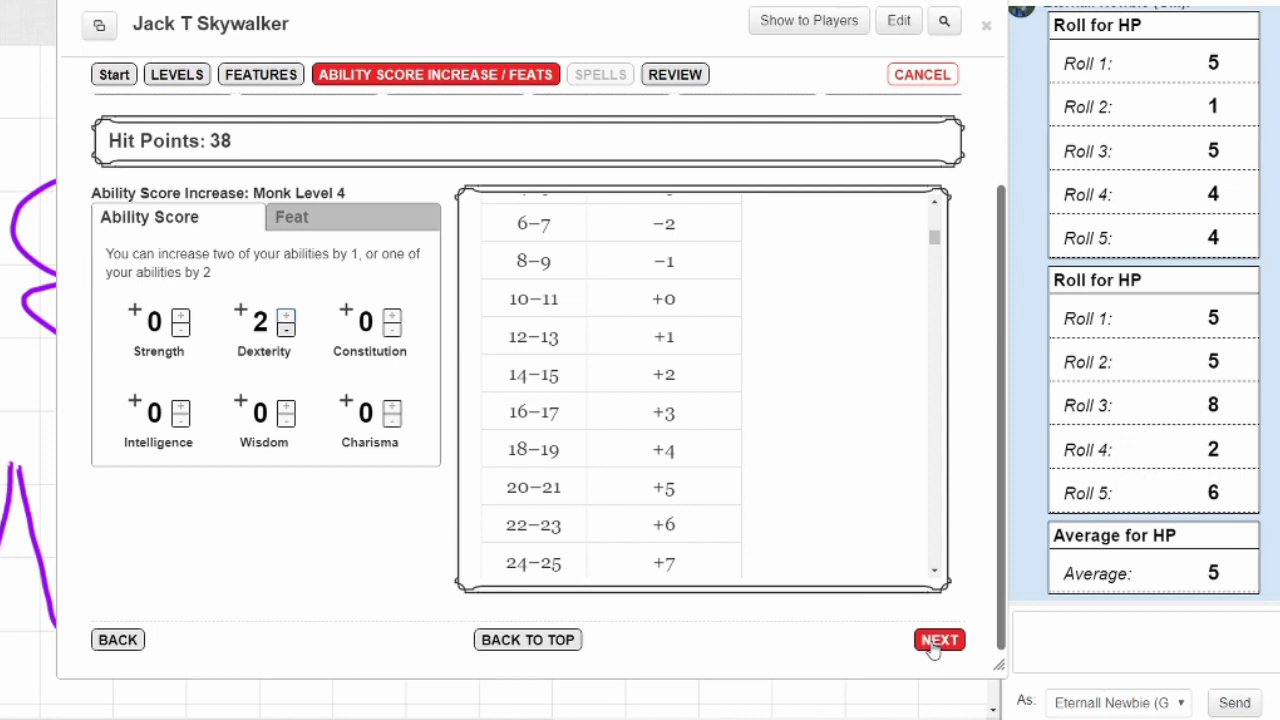
- Review and apply the level-up changes, and look over the updated character sheet
{"action": "left_click", "coordinate": [935, 641]}
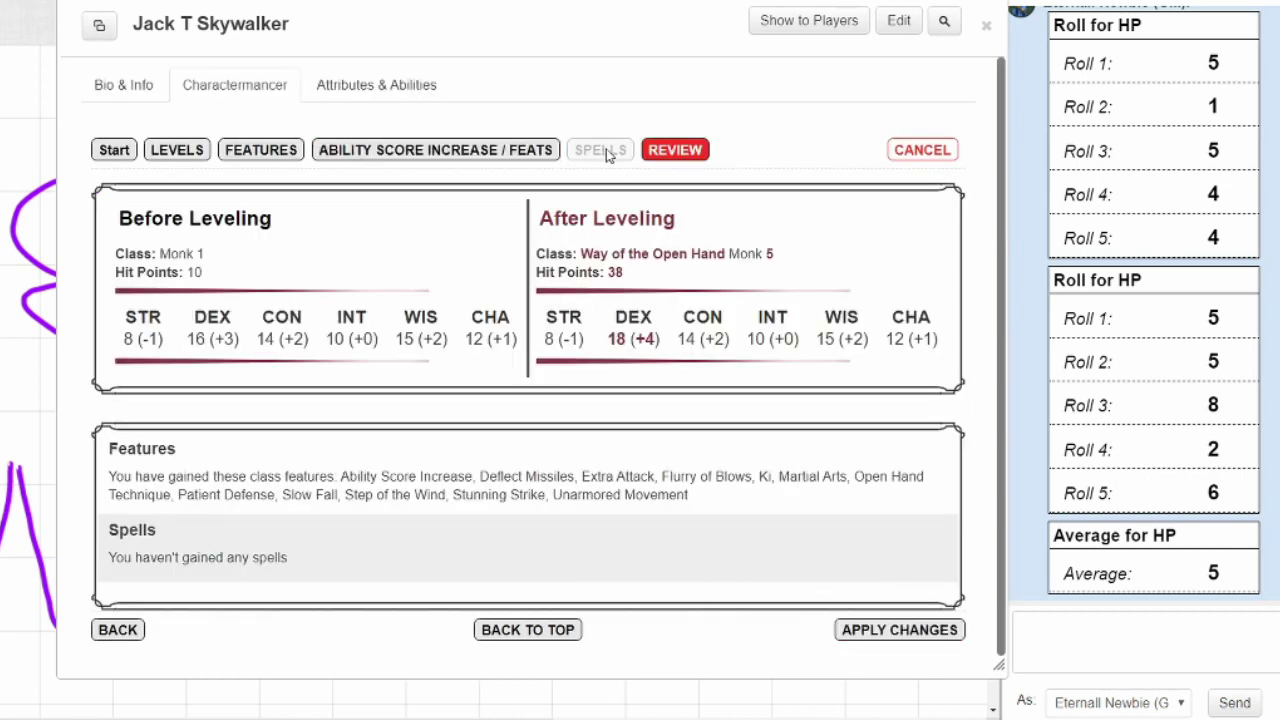
{"action": "left_click", "coordinate": [903, 633]}
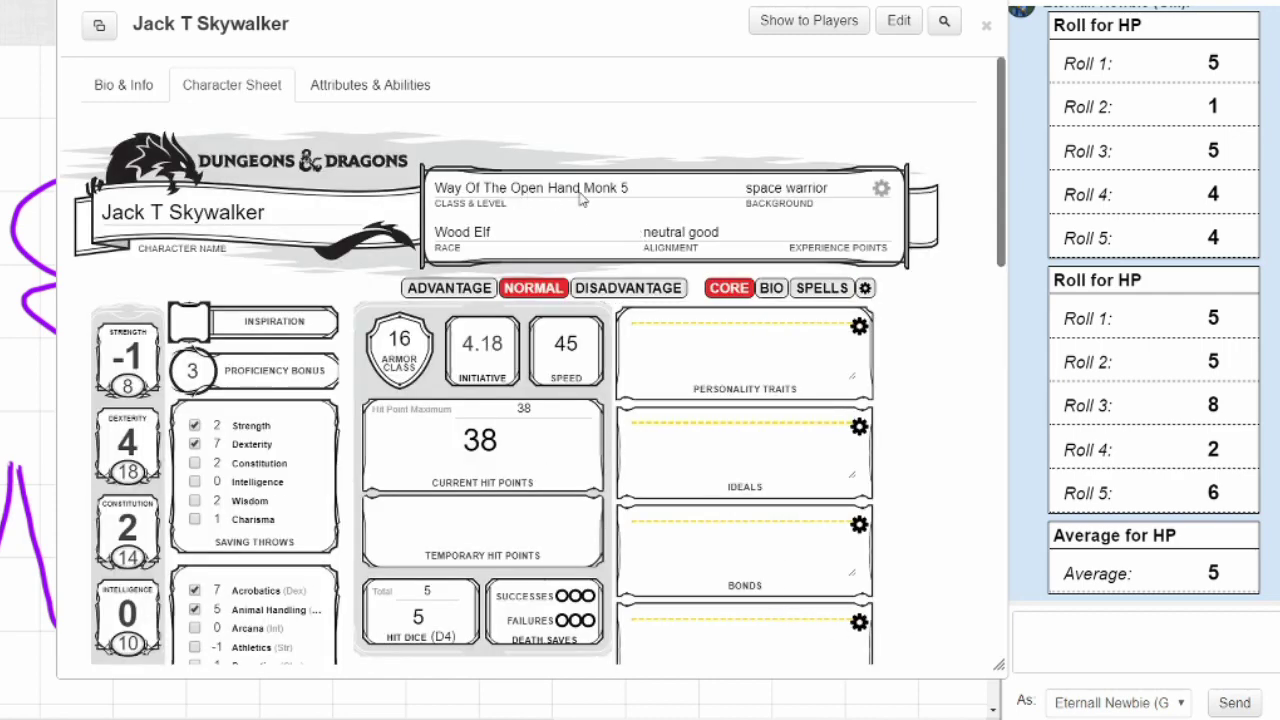
{"action": "scroll", "coordinate": [630, 260], "scroll_direction": "down", "scroll_amount": 4}
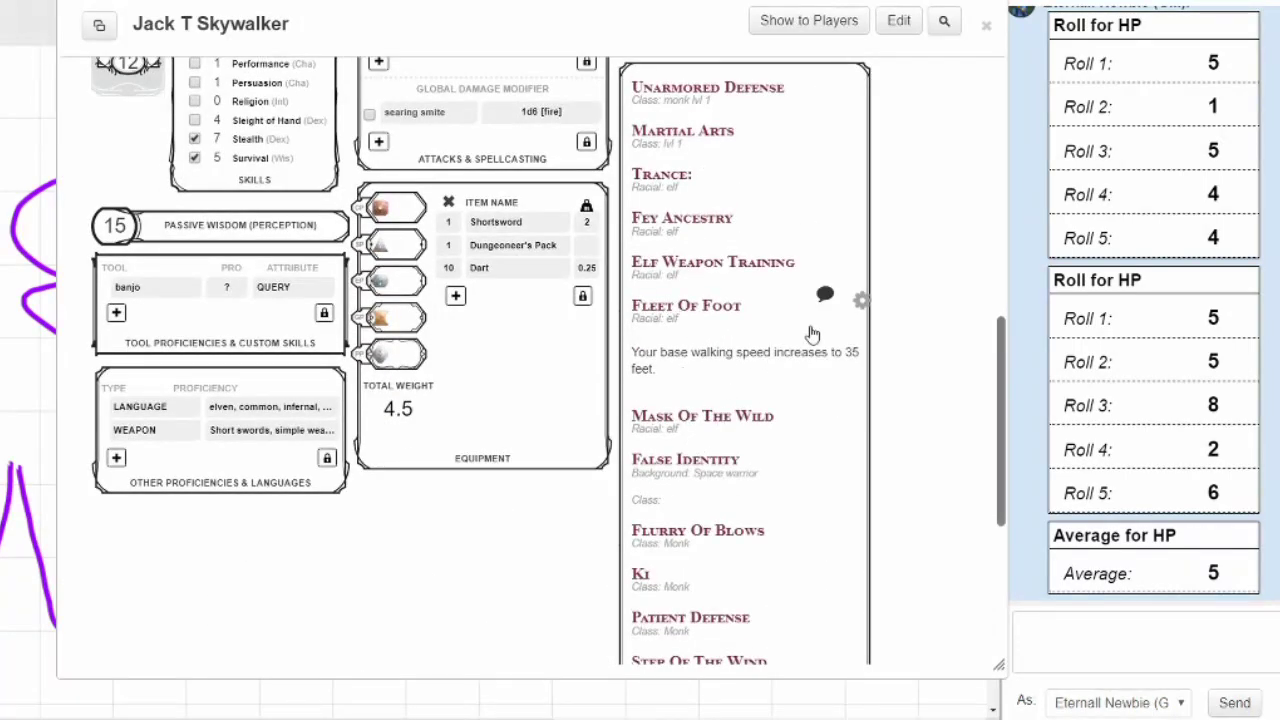
- Share the Fleet of Foot trait in the chat and look through the rest of the monk's features and traits
{"action": "left_click", "coordinate": [864, 303]}
{"action": "left_click", "coordinate": [863, 302]}
{"action": "left_click", "coordinate": [860, 302]}
{"action": "left_click", "coordinate": [862, 301]}
{"action": "left_click", "coordinate": [824, 294]}
{"action": "scroll", "coordinate": [753, 460], "scroll_direction": "down", "scroll_amount": 3}
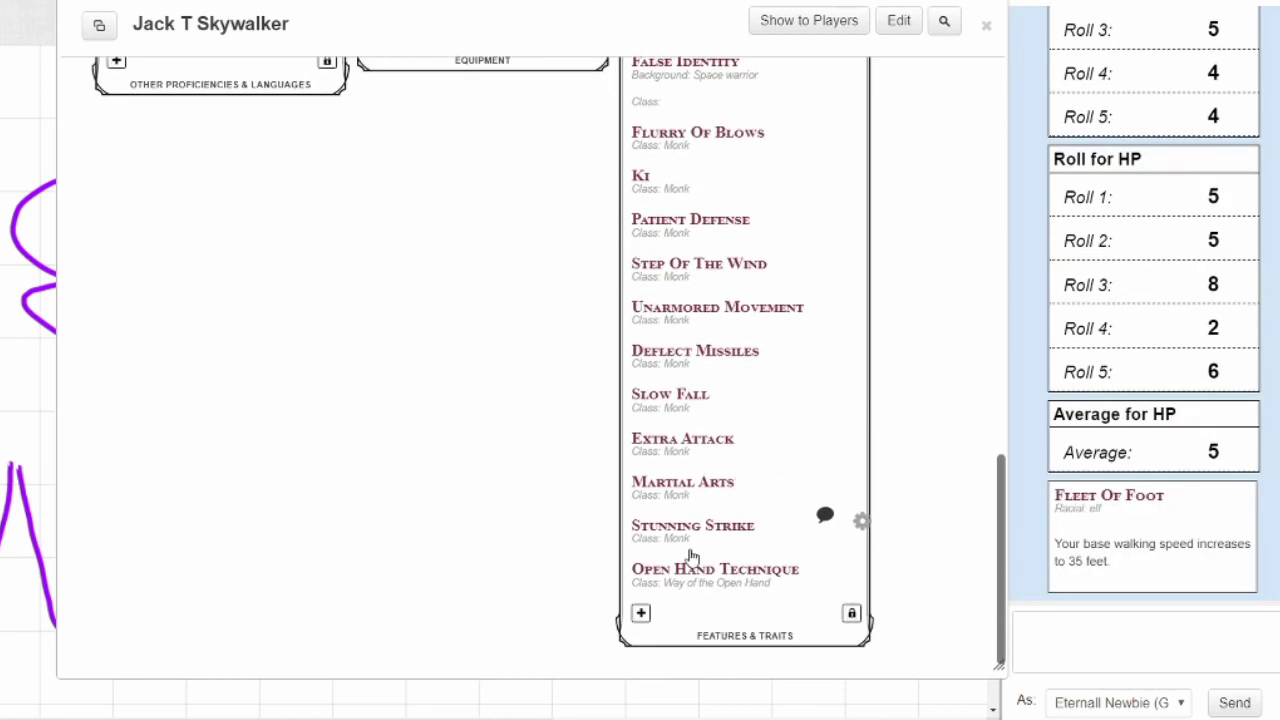
{"action": "scroll", "coordinate": [390, 425], "scroll_direction": "up", "scroll_amount": 5}
{"action": "scroll", "coordinate": [1100, 150], "scroll_direction": "up", "scroll_amount": 2}
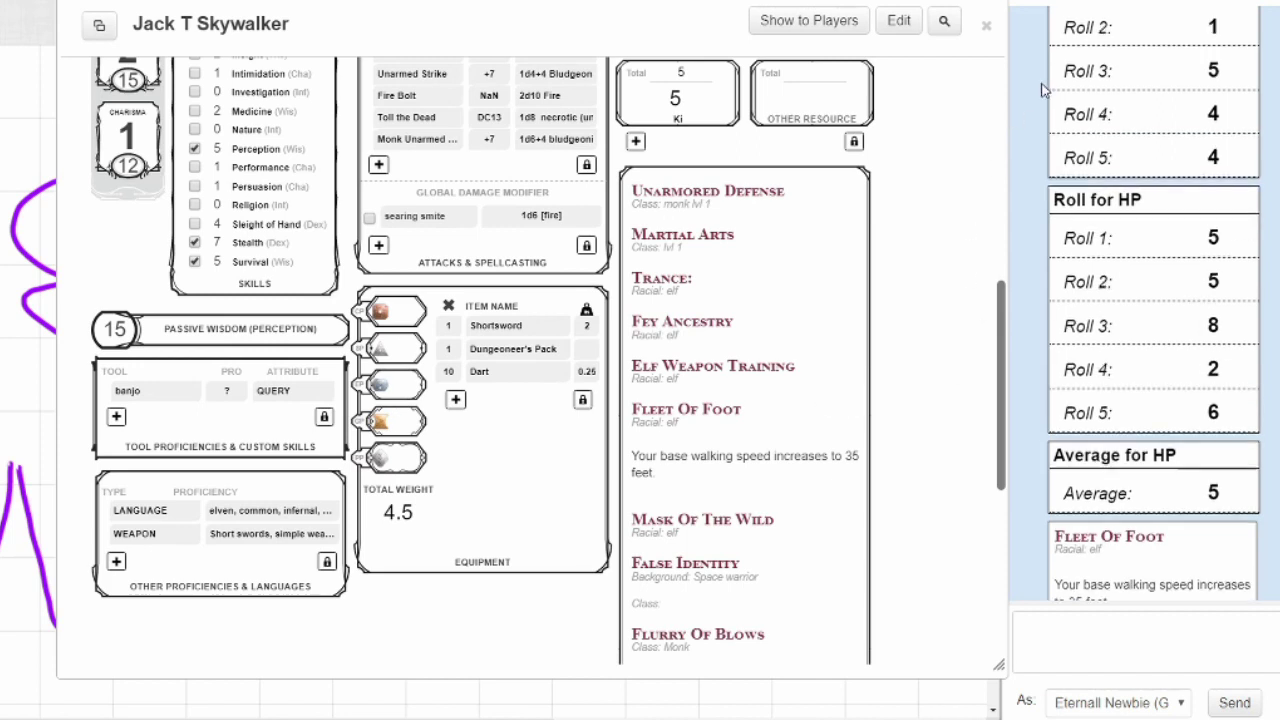
- Open the half-orc War Domain cleric's character sheet from the journal and show its class and level details
{"action": "left_click", "coordinate": [1126, 3]}
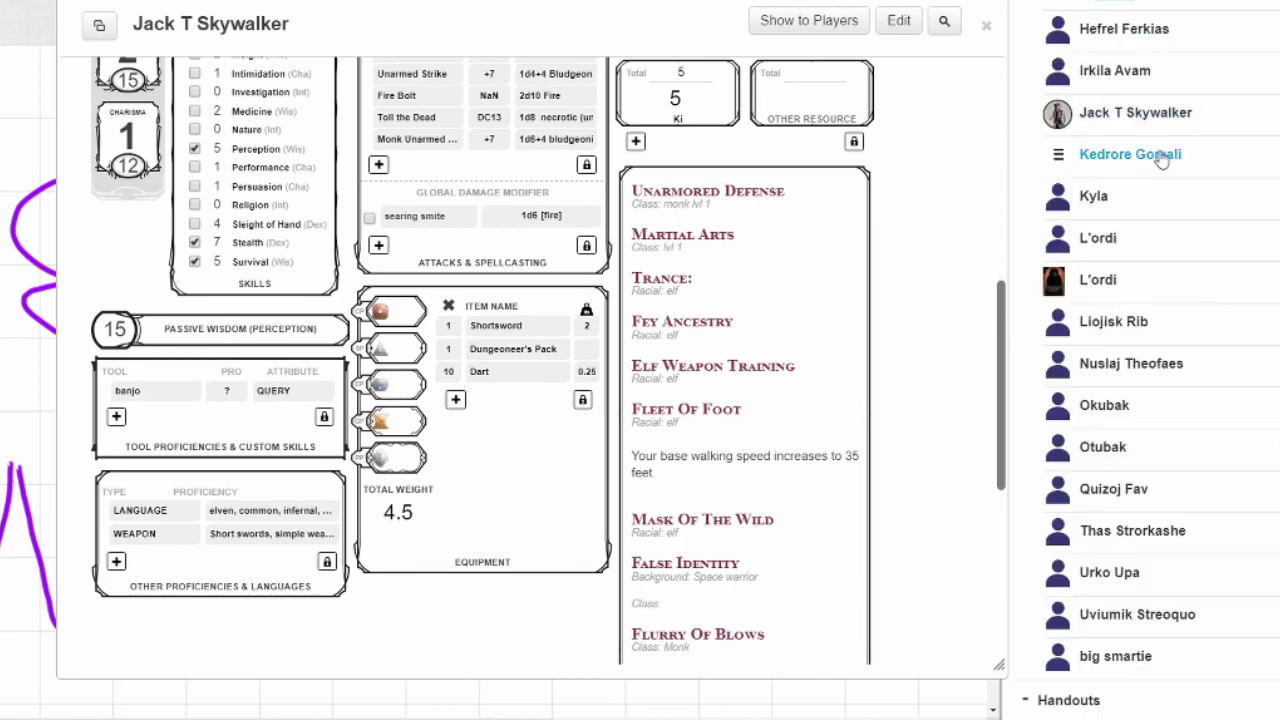
{"action": "left_click", "coordinate": [1112, 279]}
{"action": "left_click", "coordinate": [256, 102]}
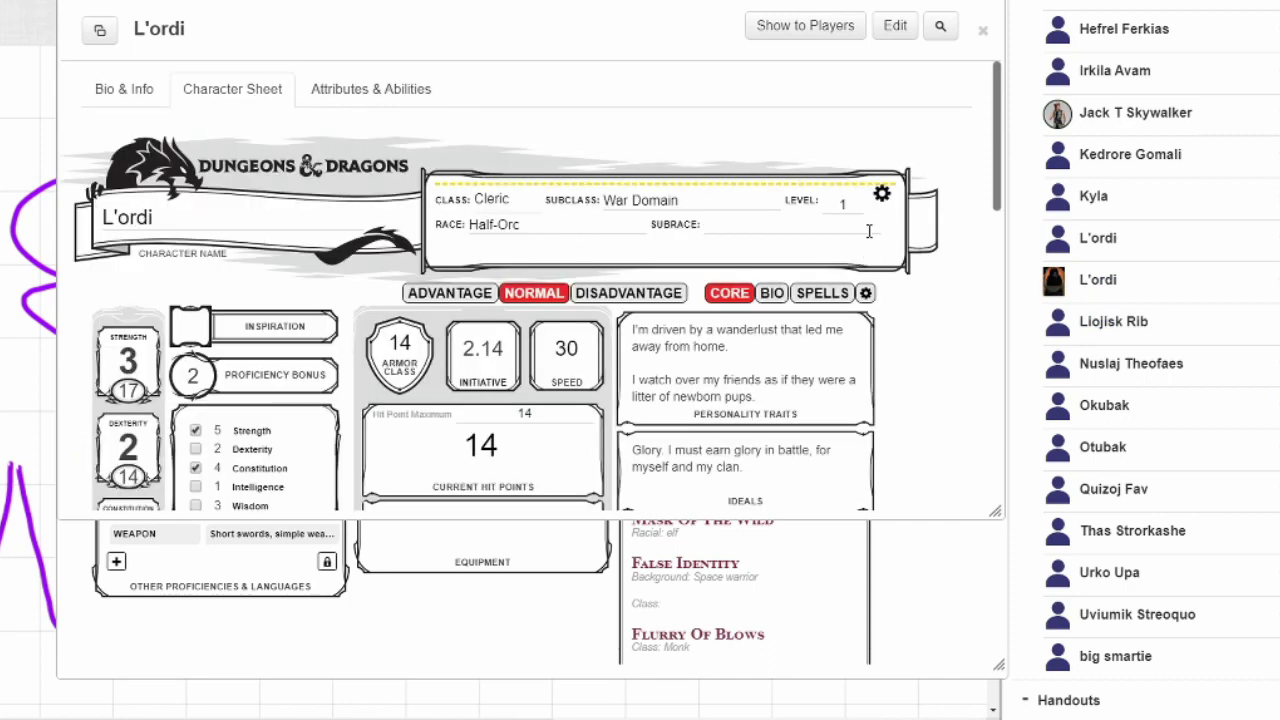
{"action": "left_click", "coordinate": [883, 196]}
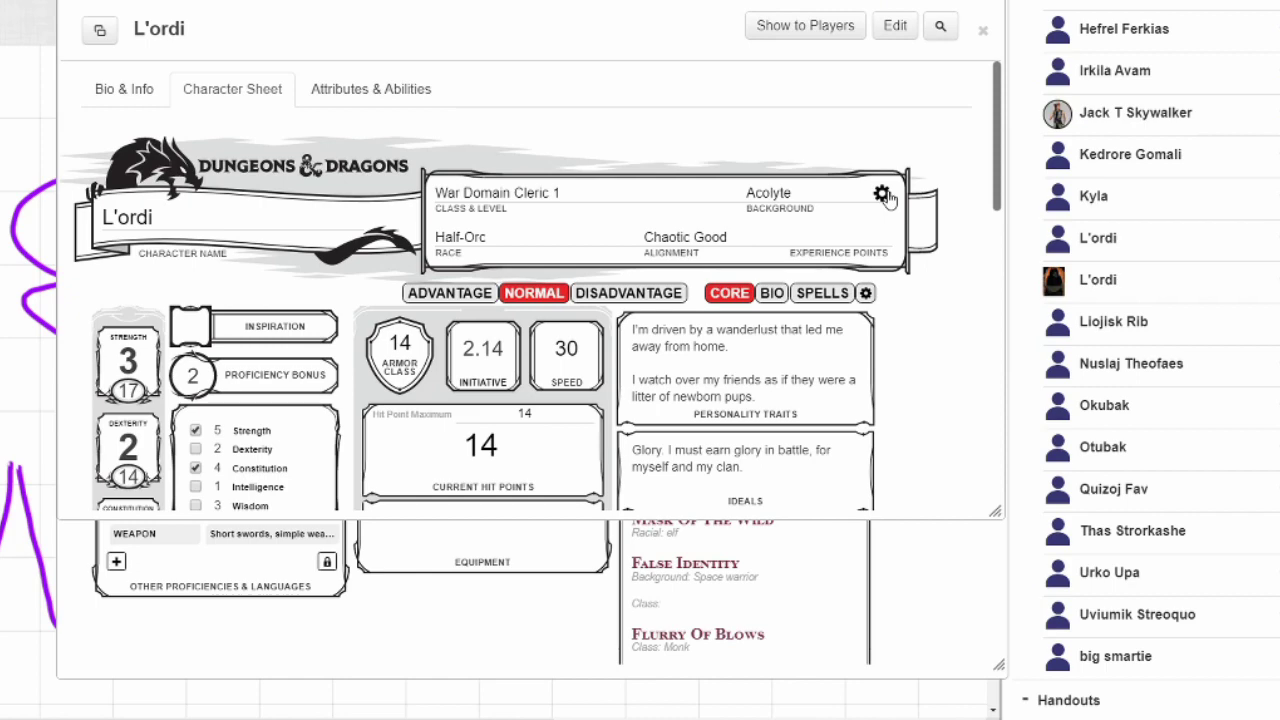
- Launch the Level+ Charactermancer from the cleric's sheet options
{"action": "left_click", "coordinate": [865, 293]}
{"action": "scroll", "coordinate": [765, 398], "scroll_direction": "down", "scroll_amount": 7}
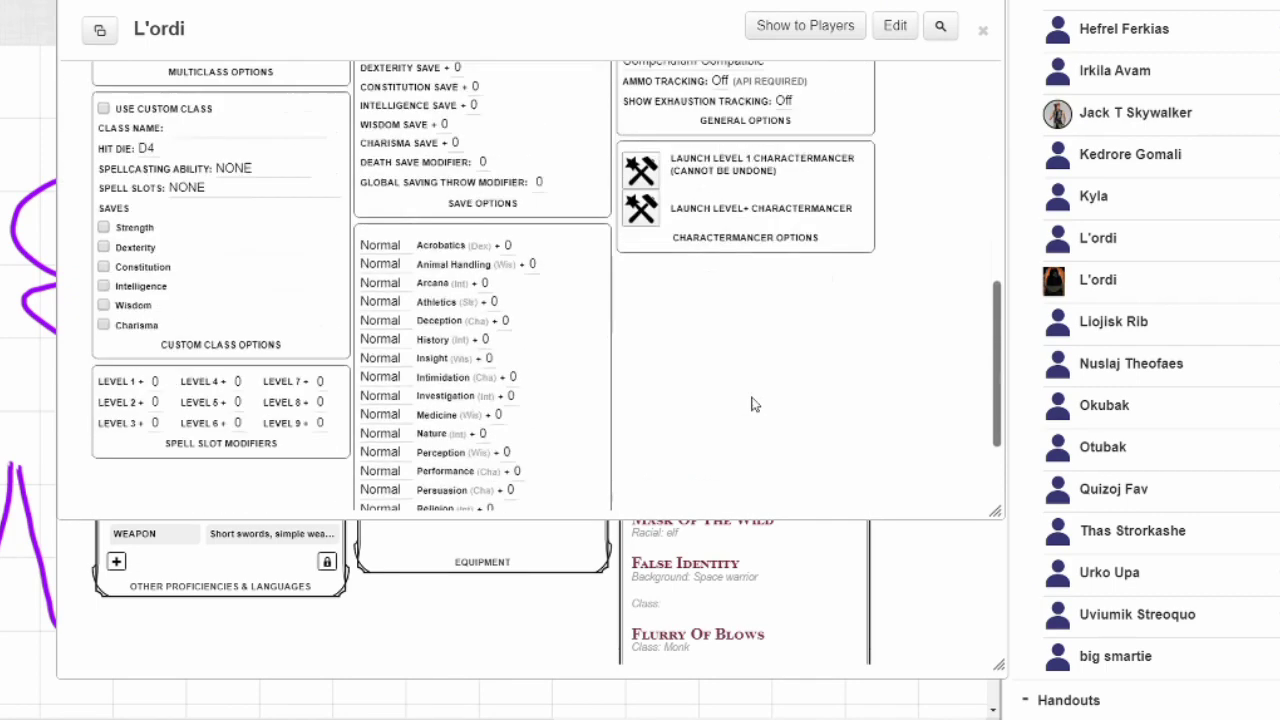
{"action": "scroll", "coordinate": [754, 404], "scroll_direction": "down", "scroll_amount": 1}
{"action": "scroll", "coordinate": [754, 380], "scroll_direction": "up", "scroll_amount": 3}
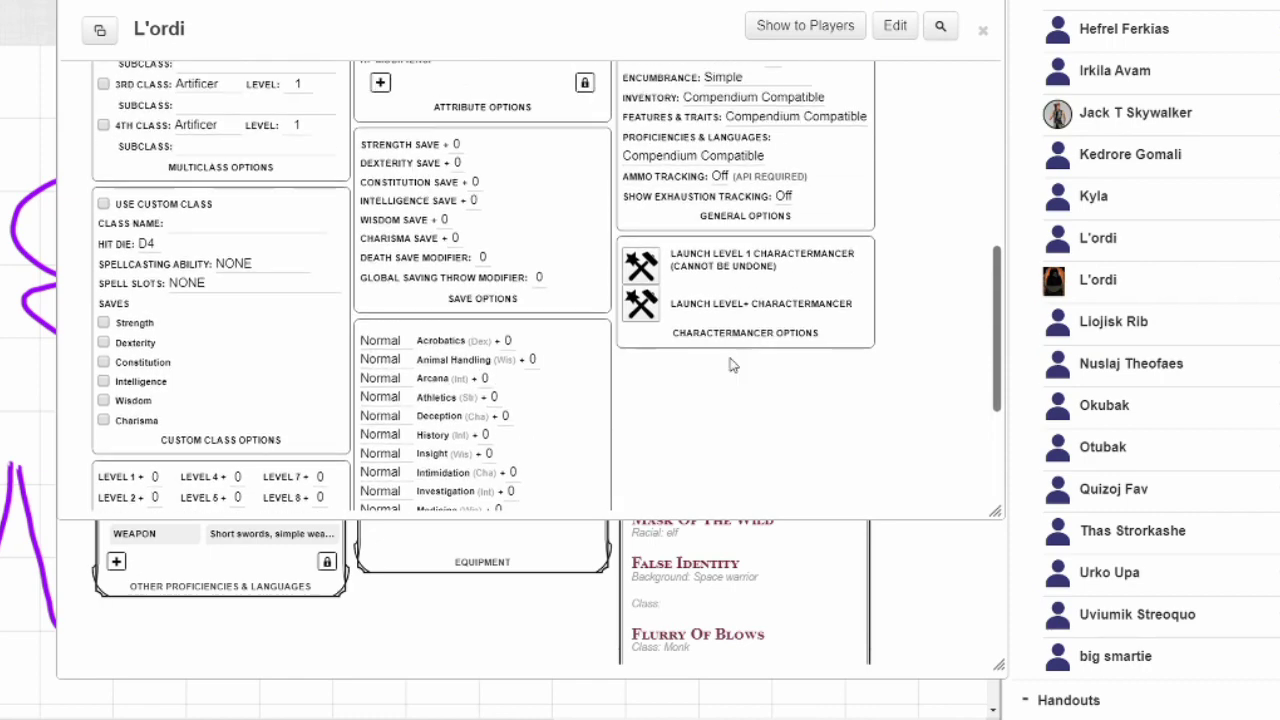
{"action": "left_click", "coordinate": [657, 313]}
{"action": "scroll", "coordinate": [573, 341], "scroll_direction": "down", "scroll_amount": 1}
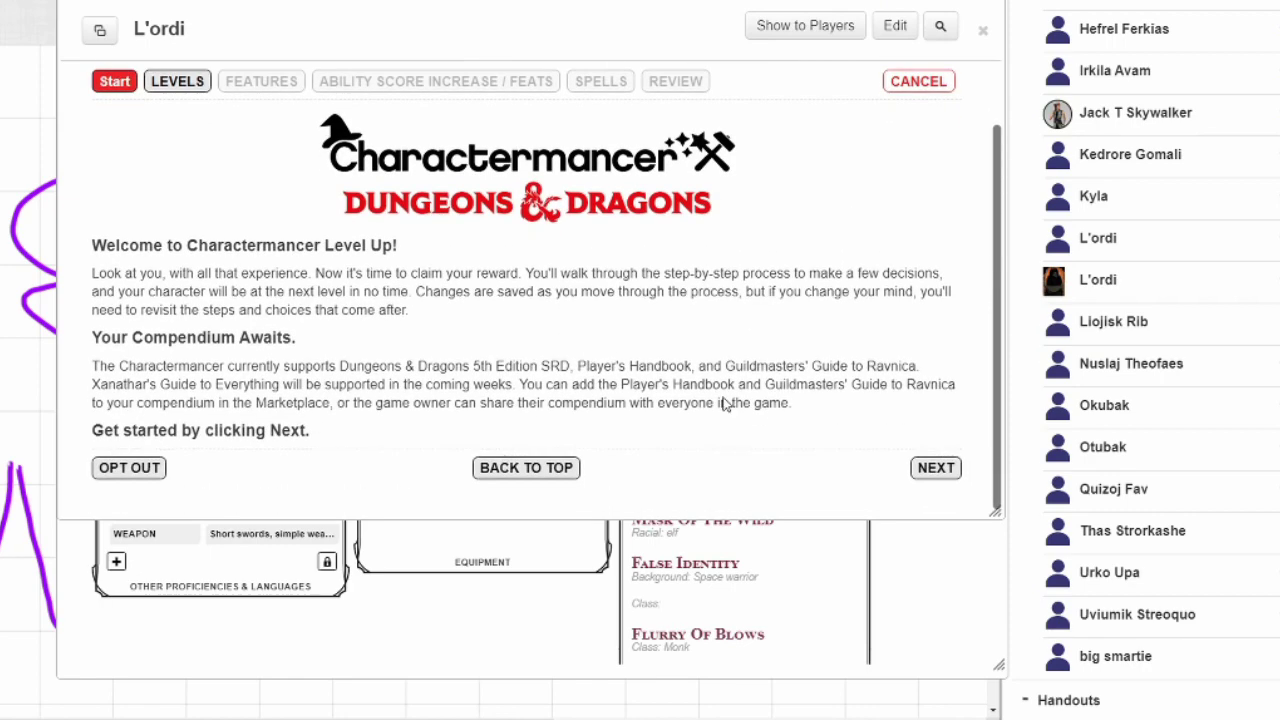
- Go to the Levels stage and add 3 cleric levels, keeping average hit points
{"action": "left_click", "coordinate": [940, 467]}
{"action": "scroll", "coordinate": [395, 379], "scroll_direction": "down", "scroll_amount": 3}
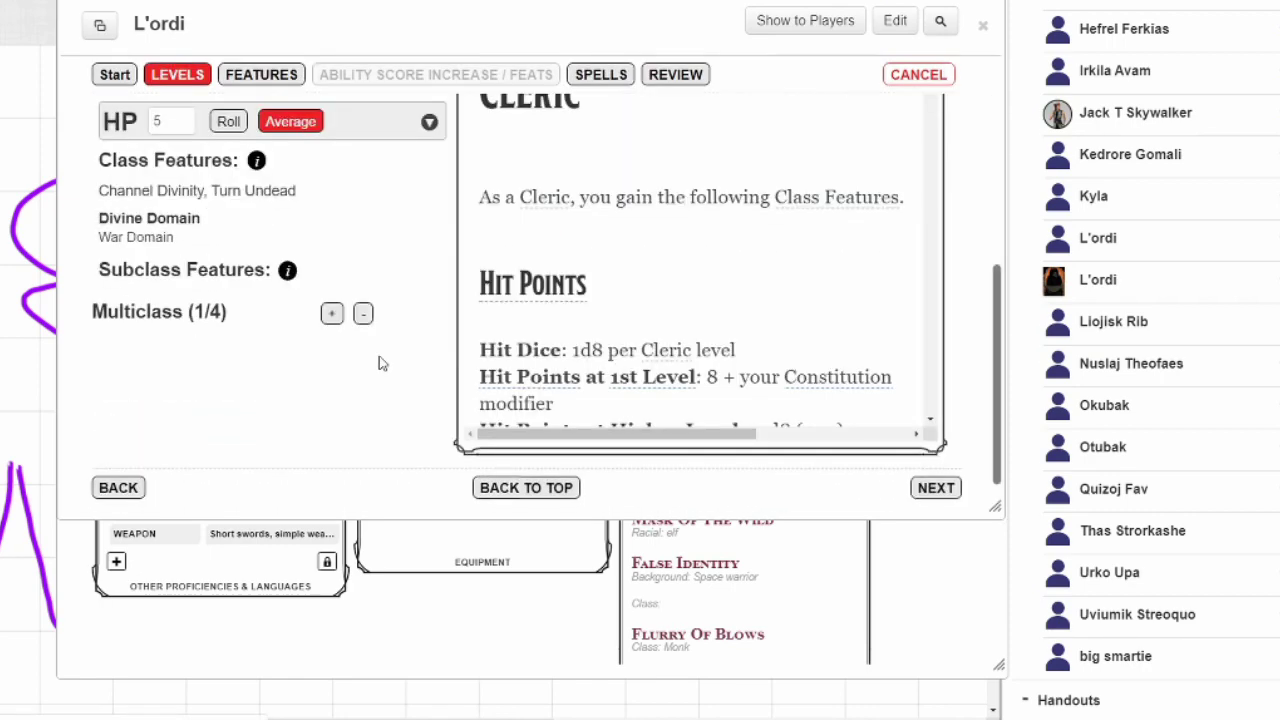
{"action": "scroll", "coordinate": [352, 264], "scroll_direction": "up", "scroll_amount": 2}
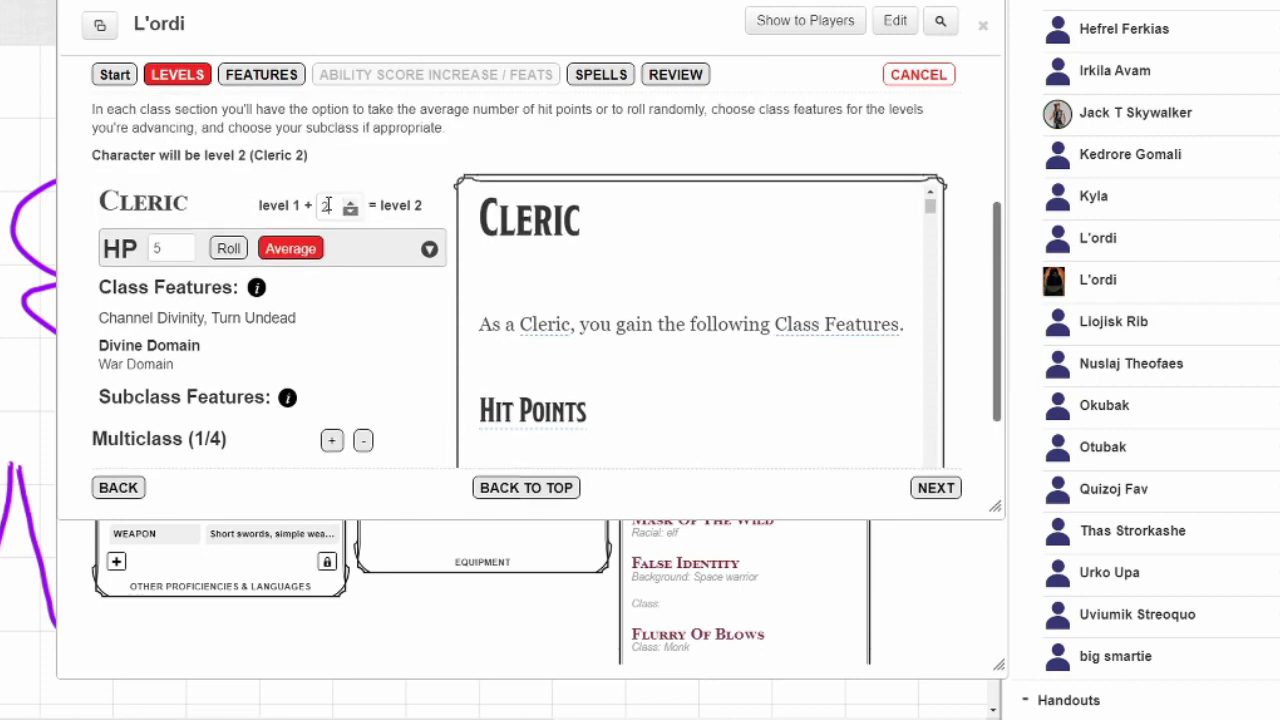
{"action": "left_click", "coordinate": [350, 201]}
{"action": "left_click", "coordinate": [350, 201]}
{"action": "left_click", "coordinate": [226, 249]}
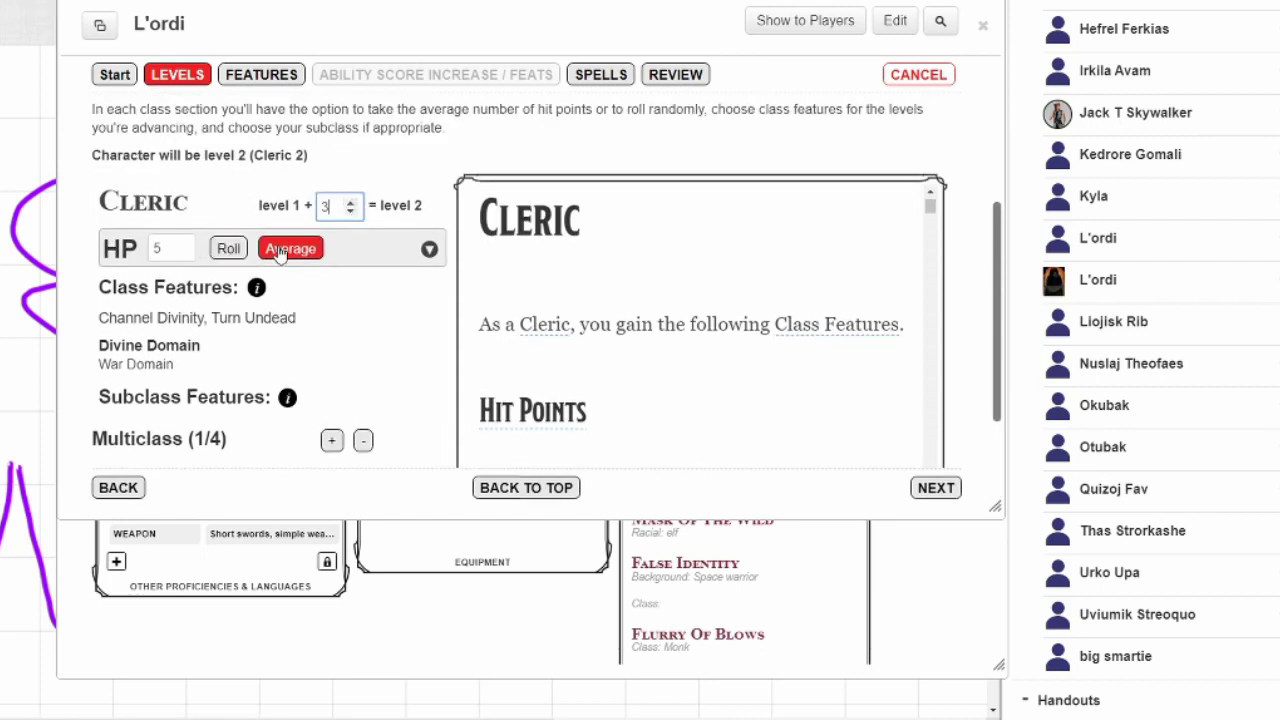
{"action": "scroll", "coordinate": [370, 343], "scroll_direction": "down", "scroll_amount": 2}
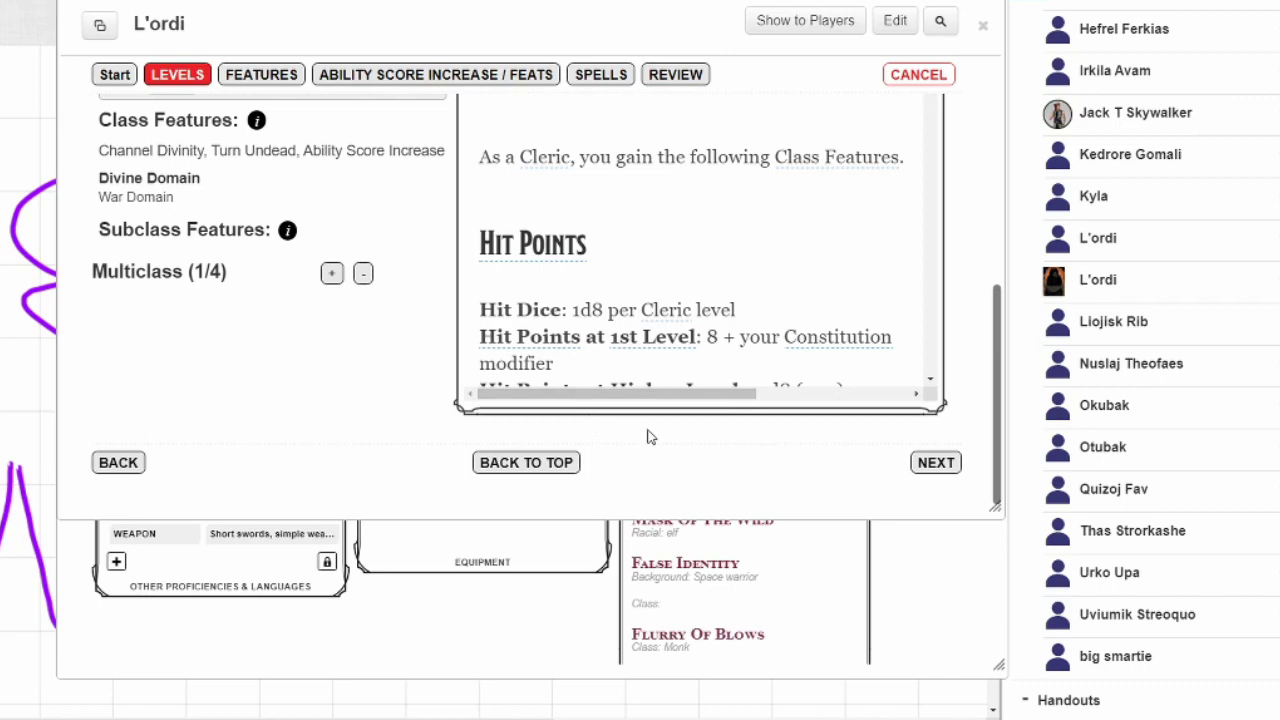
- Continue past the class features to the ability score increase stage and raise Strength by 2
{"action": "left_click", "coordinate": [930, 463]}
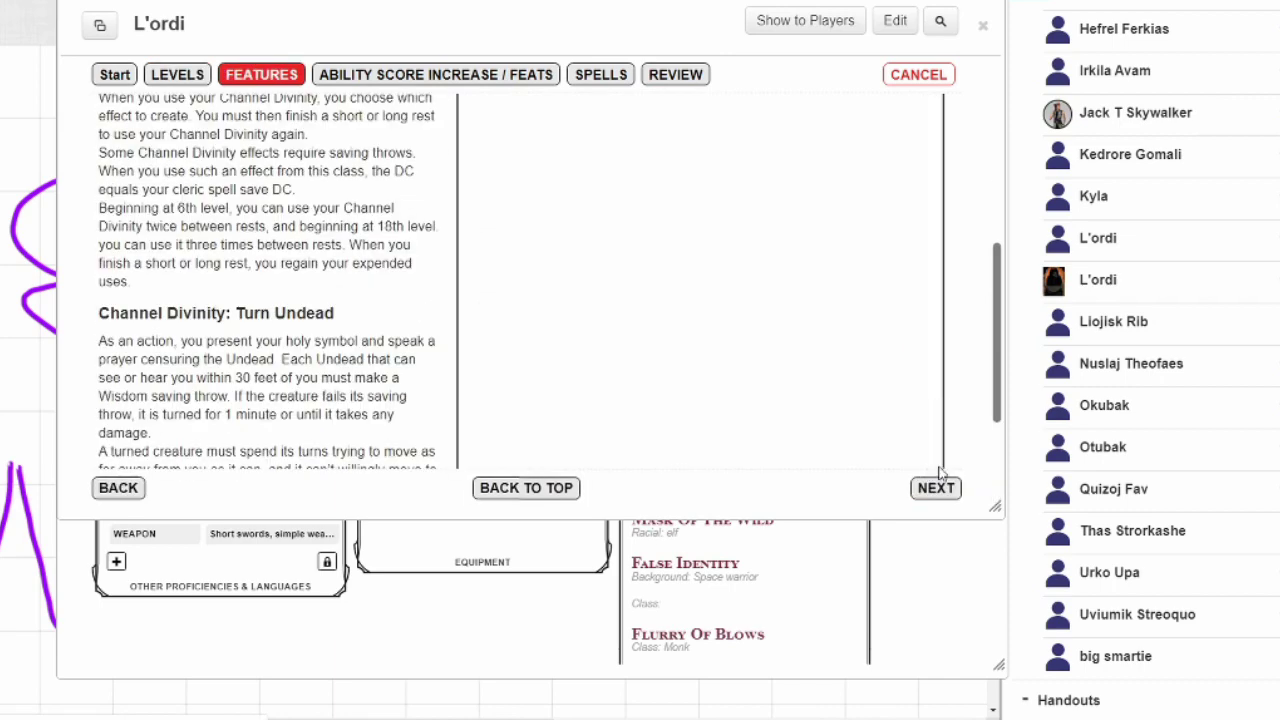
{"action": "left_click", "coordinate": [938, 489]}
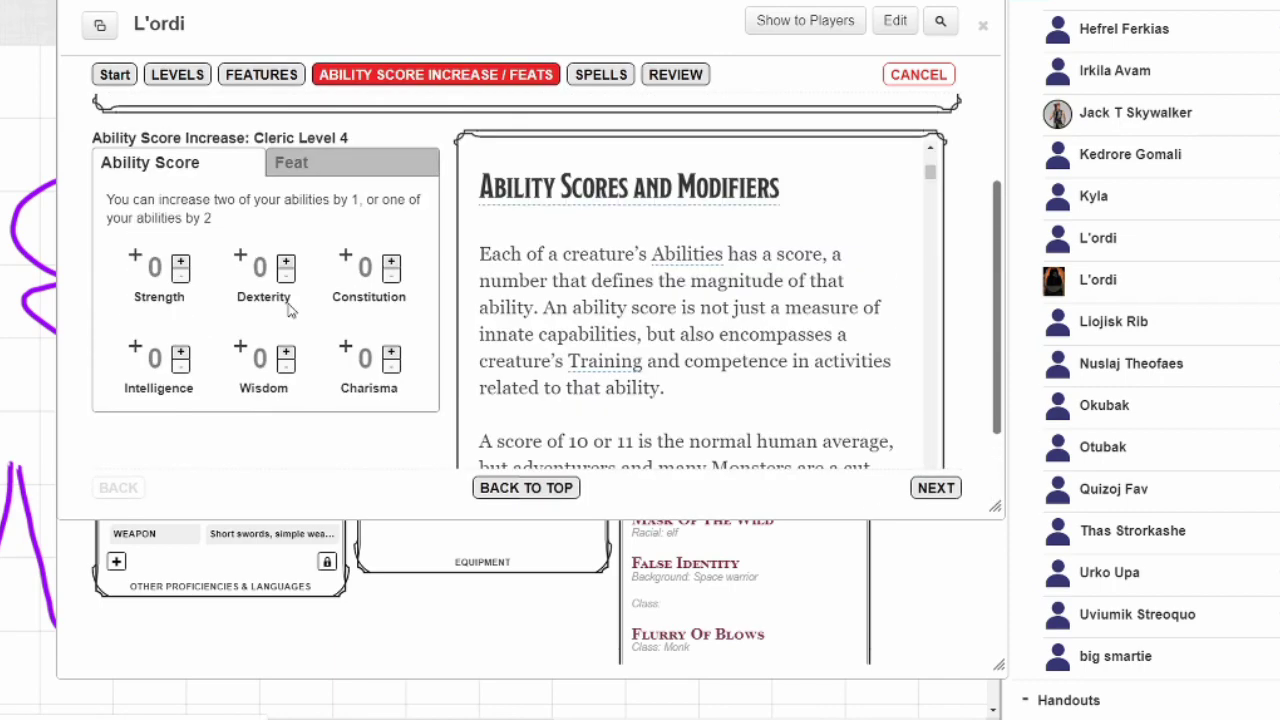
{"action": "left_click", "coordinate": [181, 263]}
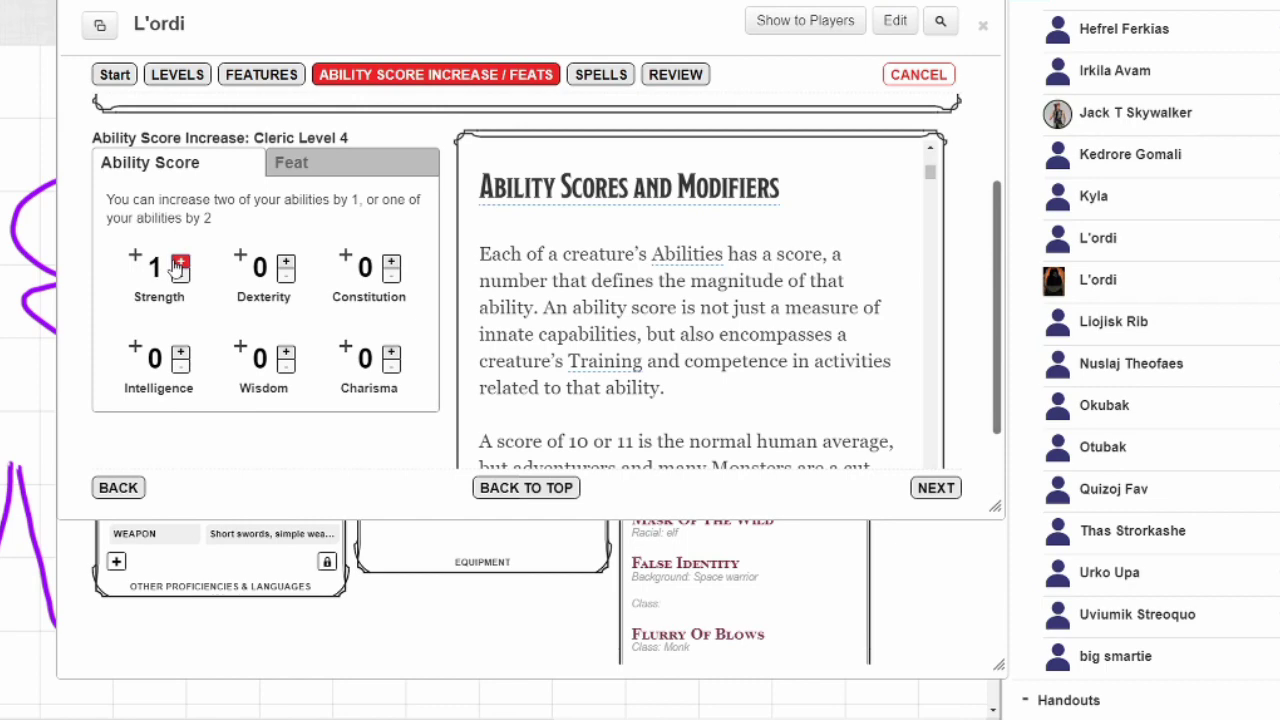
{"action": "left_click", "coordinate": [181, 263]}
- Advance to the Spells stage and choose the cantrips Guidance, Light, Resistance and Sacred Flame
{"action": "left_click", "coordinate": [936, 488]}
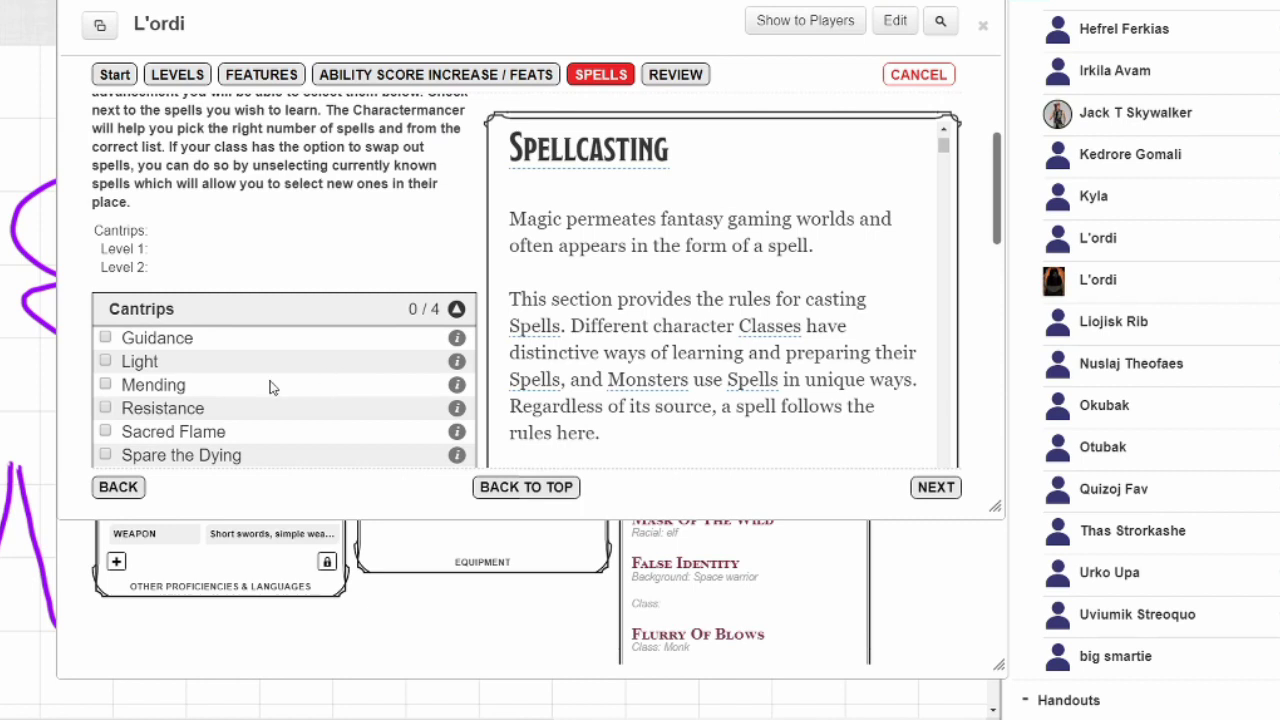
{"action": "scroll", "coordinate": [202, 396], "scroll_direction": "down", "scroll_amount": 3}
{"action": "scroll", "coordinate": [155, 365], "scroll_direction": "up", "scroll_amount": 1}
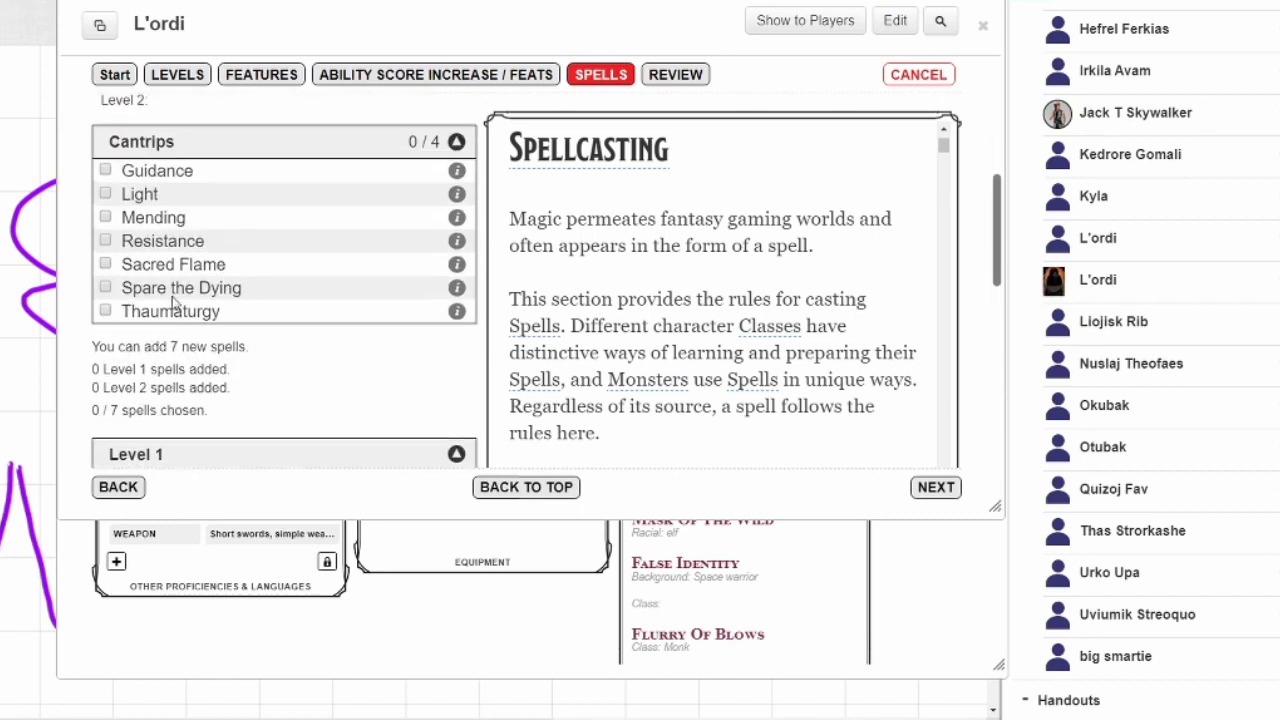
{"action": "left_click", "coordinate": [105, 172]}
{"action": "left_click", "coordinate": [104, 194]}
{"action": "left_click", "coordinate": [105, 243]}
{"action": "left_click", "coordinate": [105, 264]}
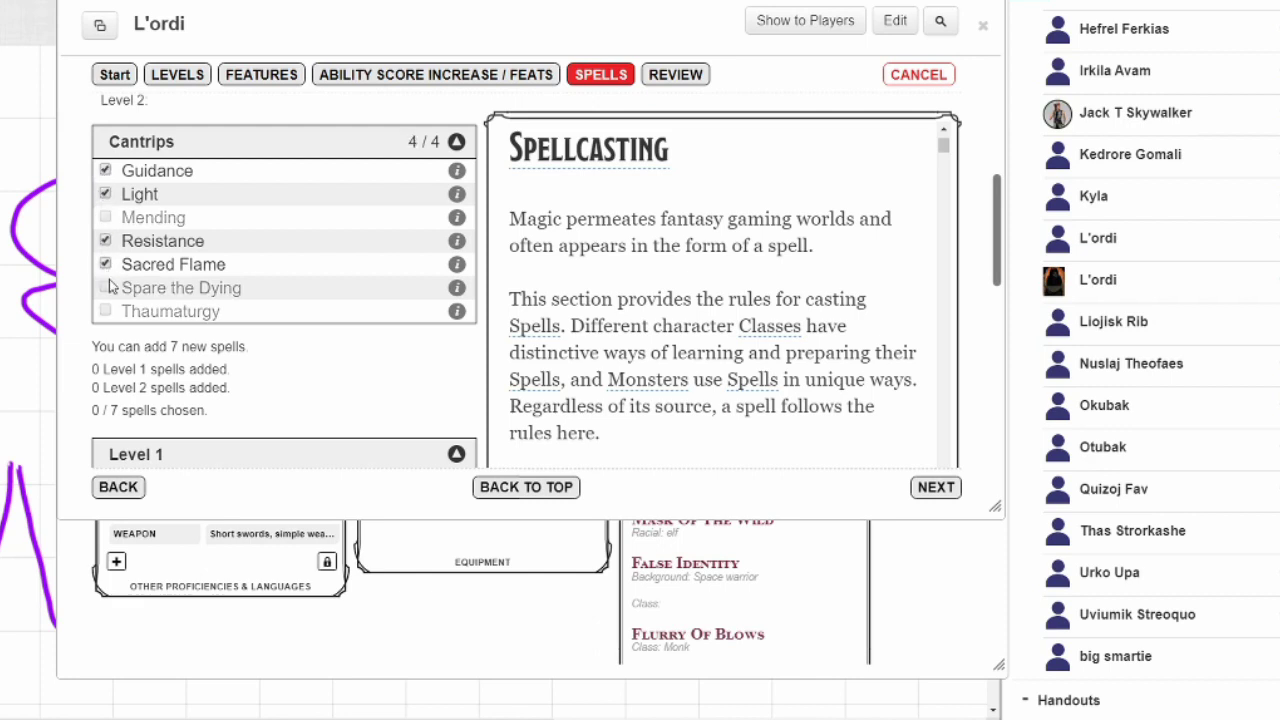
- Choose the level 1 spells Bless, Command and Create or Destroy Water, and look over the spell lists and selection summary
{"action": "scroll", "coordinate": [100, 290], "scroll_direction": "down", "scroll_amount": 2}
{"action": "left_click", "coordinate": [105, 339]}
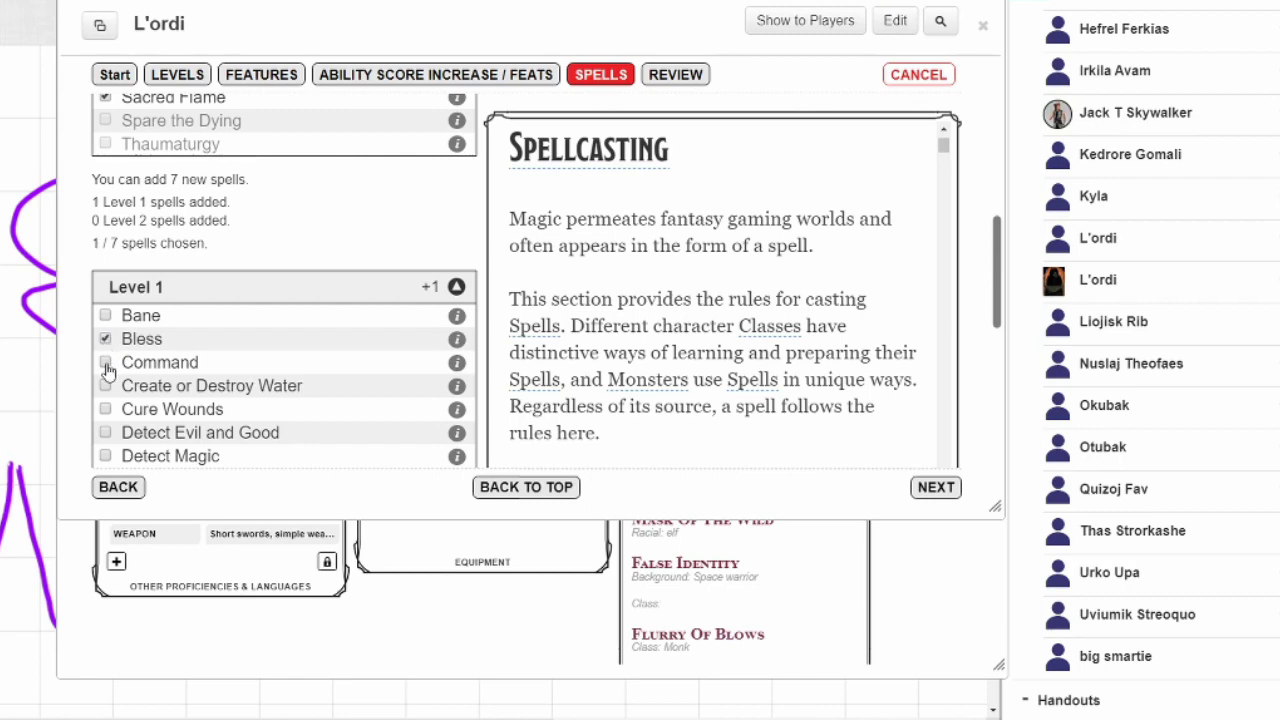
{"action": "left_click", "coordinate": [105, 362]}
{"action": "left_click", "coordinate": [105, 385]}
{"action": "scroll", "coordinate": [127, 403], "scroll_direction": "down", "scroll_amount": 2}
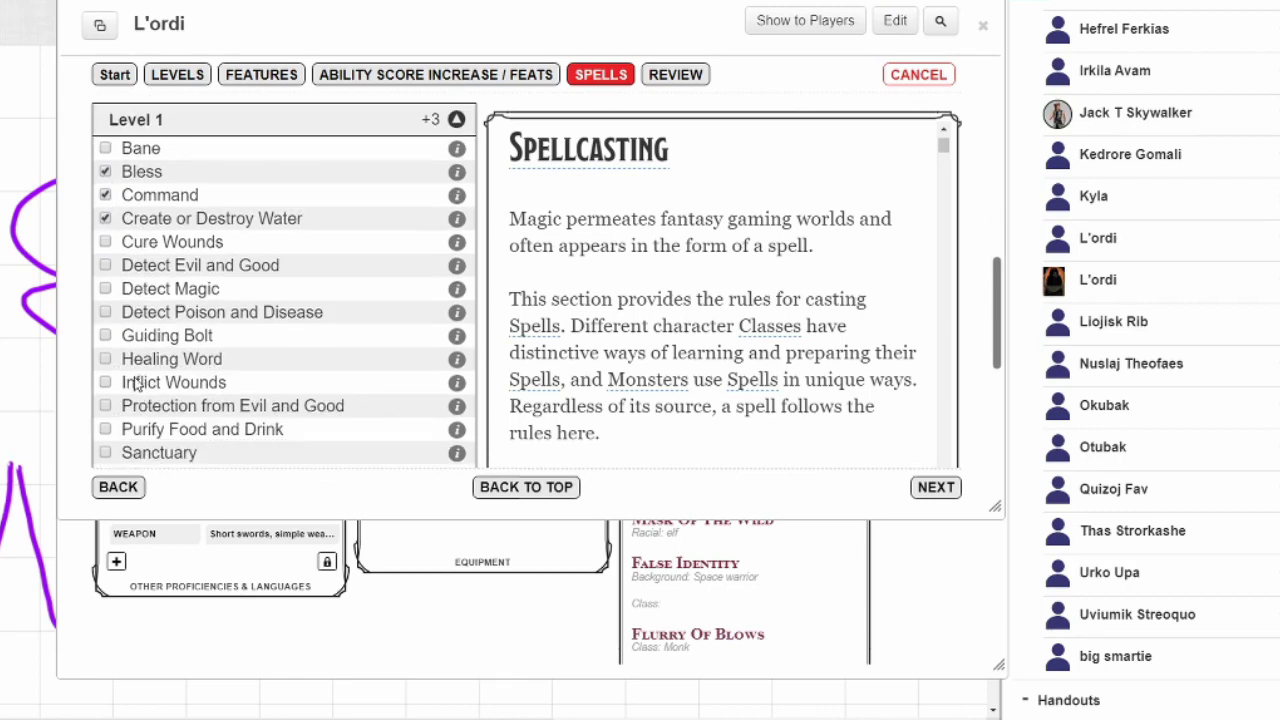
{"action": "scroll", "coordinate": [135, 380], "scroll_direction": "up", "scroll_amount": 3}
{"action": "scroll", "coordinate": [133, 376], "scroll_direction": "down", "scroll_amount": 2}
{"action": "scroll", "coordinate": [133, 380], "scroll_direction": "down", "scroll_amount": 5}
{"action": "scroll", "coordinate": [135, 378], "scroll_direction": "up", "scroll_amount": 8}
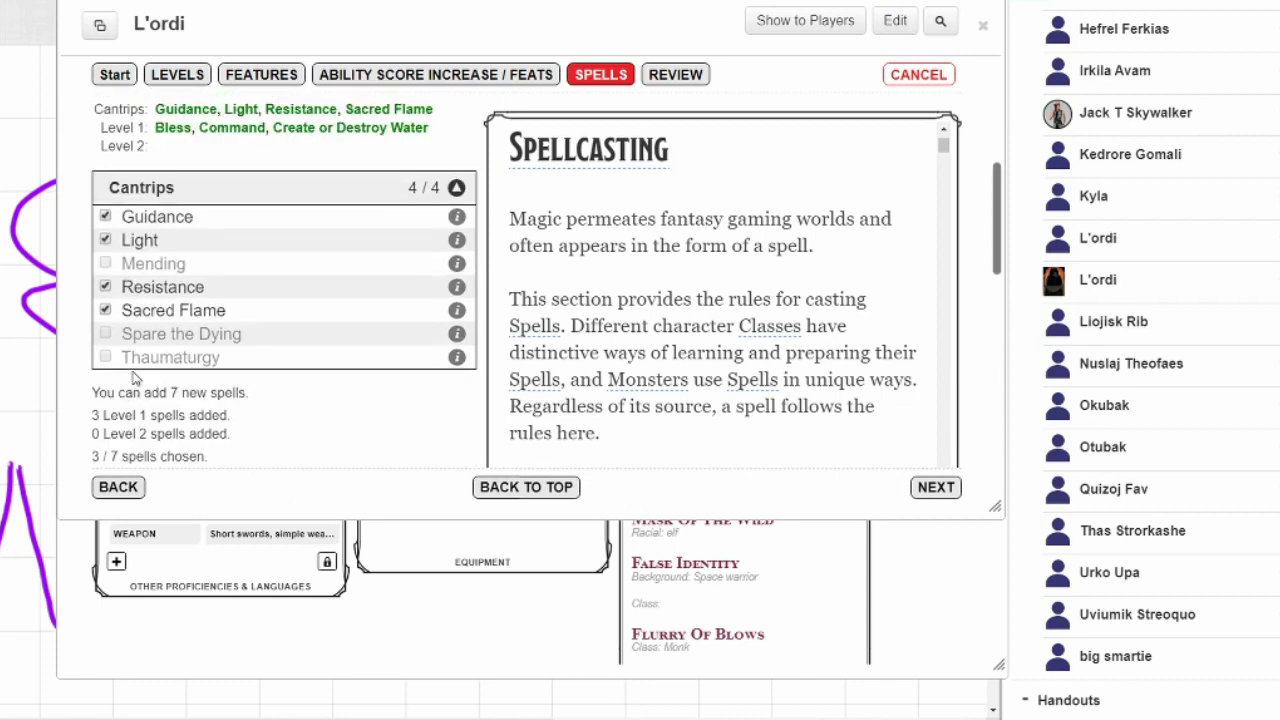
{"action": "scroll", "coordinate": [134, 376], "scroll_direction": "down", "scroll_amount": 3}
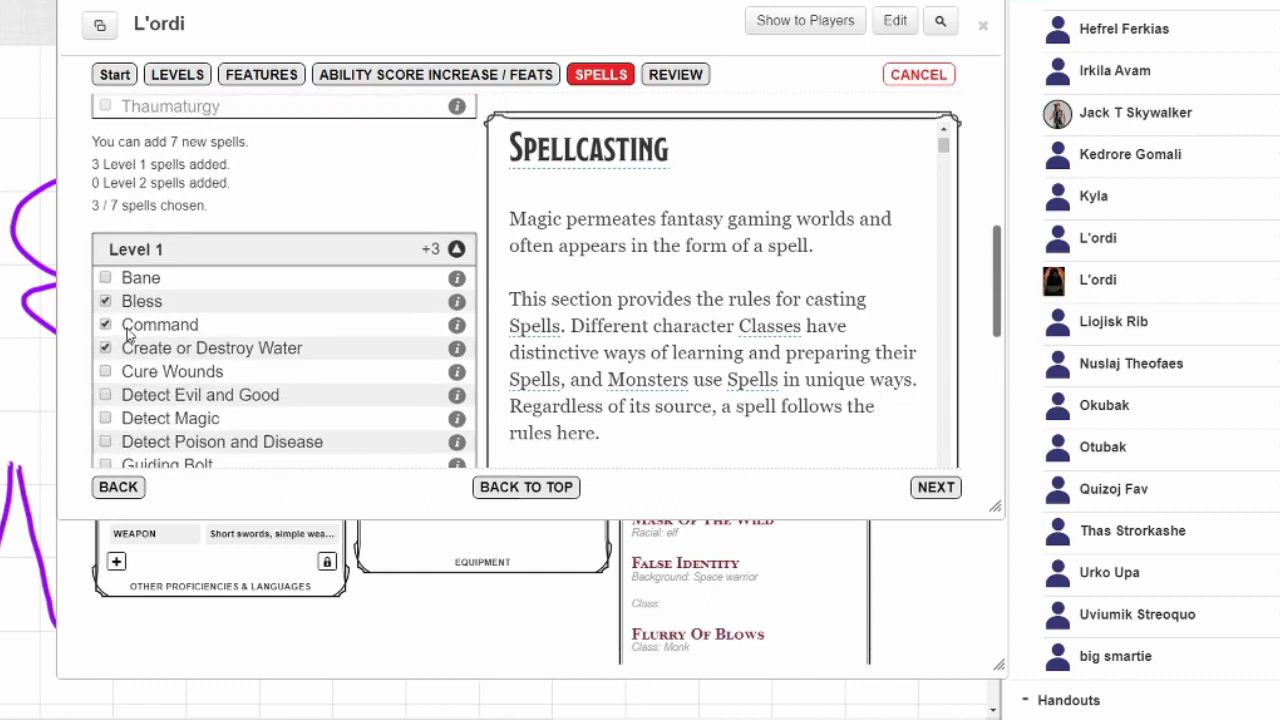
{"action": "left_click", "coordinate": [106, 348]}
{"action": "left_click", "coordinate": [106, 348]}
- Add the level 2 spells Silence and Spiritual Weapon
{"action": "scroll", "coordinate": [108, 355], "scroll_direction": "down", "scroll_amount": 5}
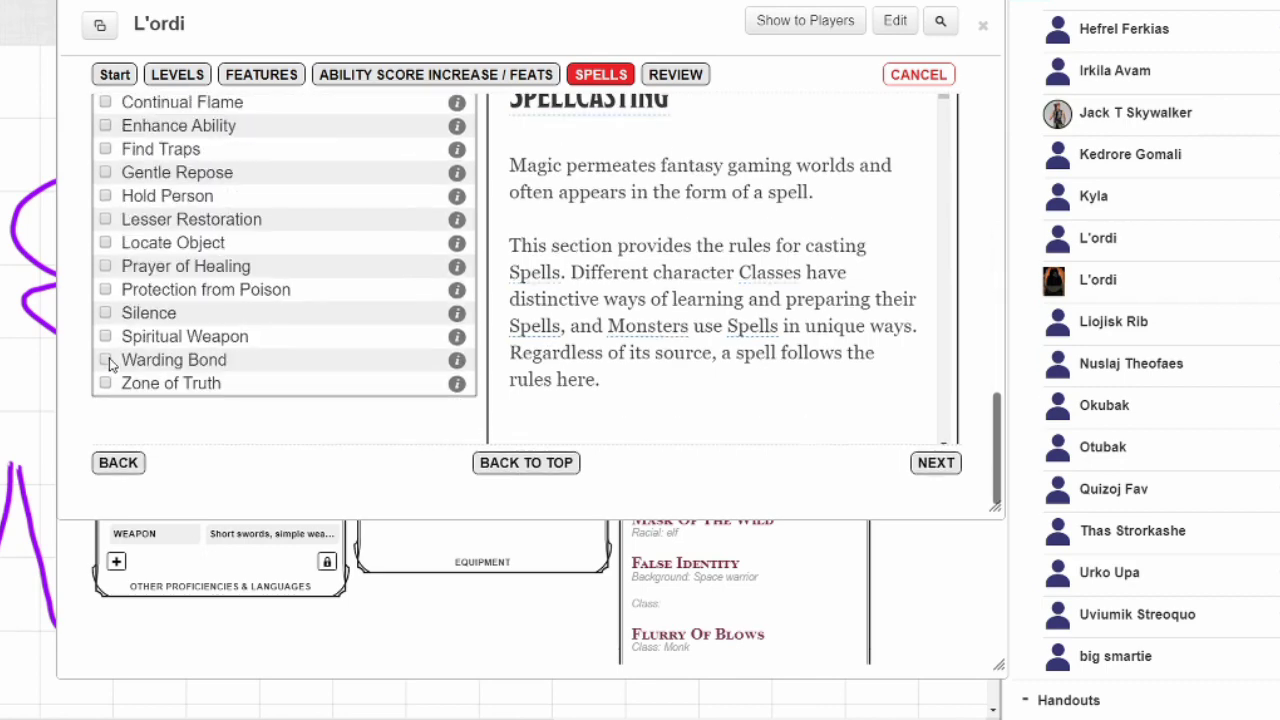
{"action": "left_click", "coordinate": [105, 313]}
{"action": "left_click", "coordinate": [105, 336]}
- Advance to the Review stage and compare the cleric's before and after stats, gained features and learned spells
{"action": "left_click", "coordinate": [938, 465]}
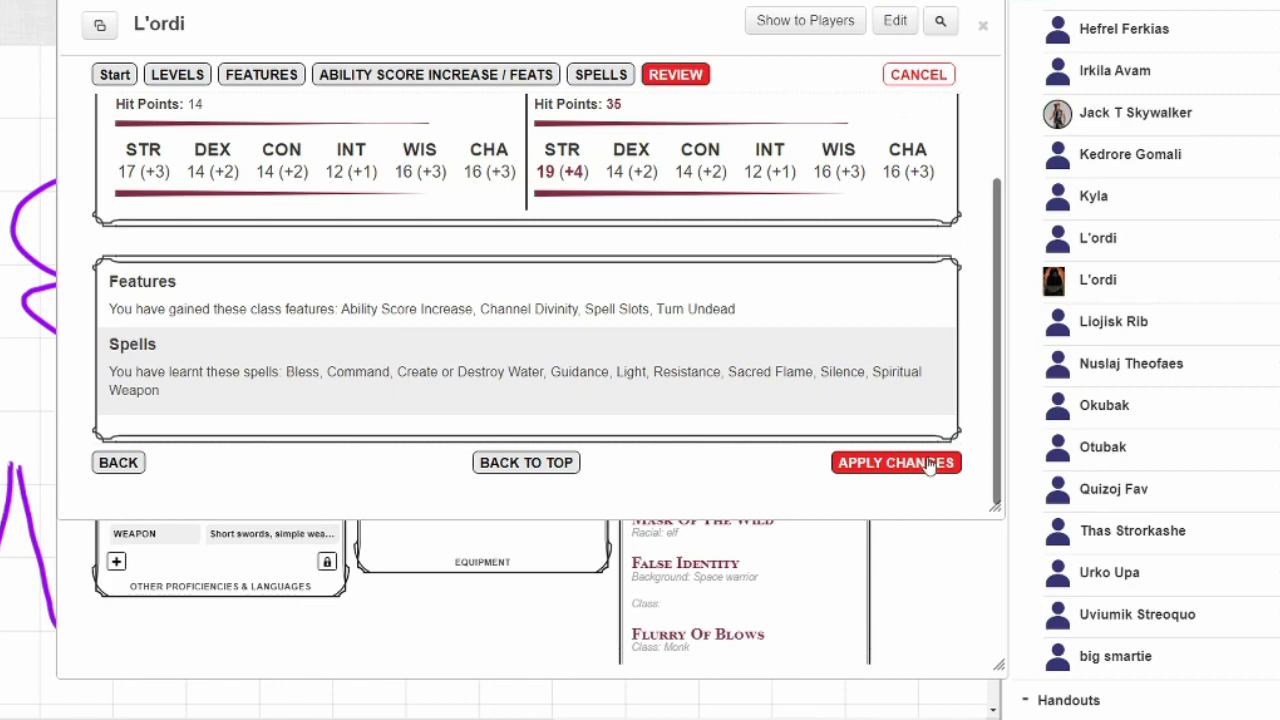
{"action": "scroll", "coordinate": [929, 449], "scroll_direction": "up", "scroll_amount": 3}
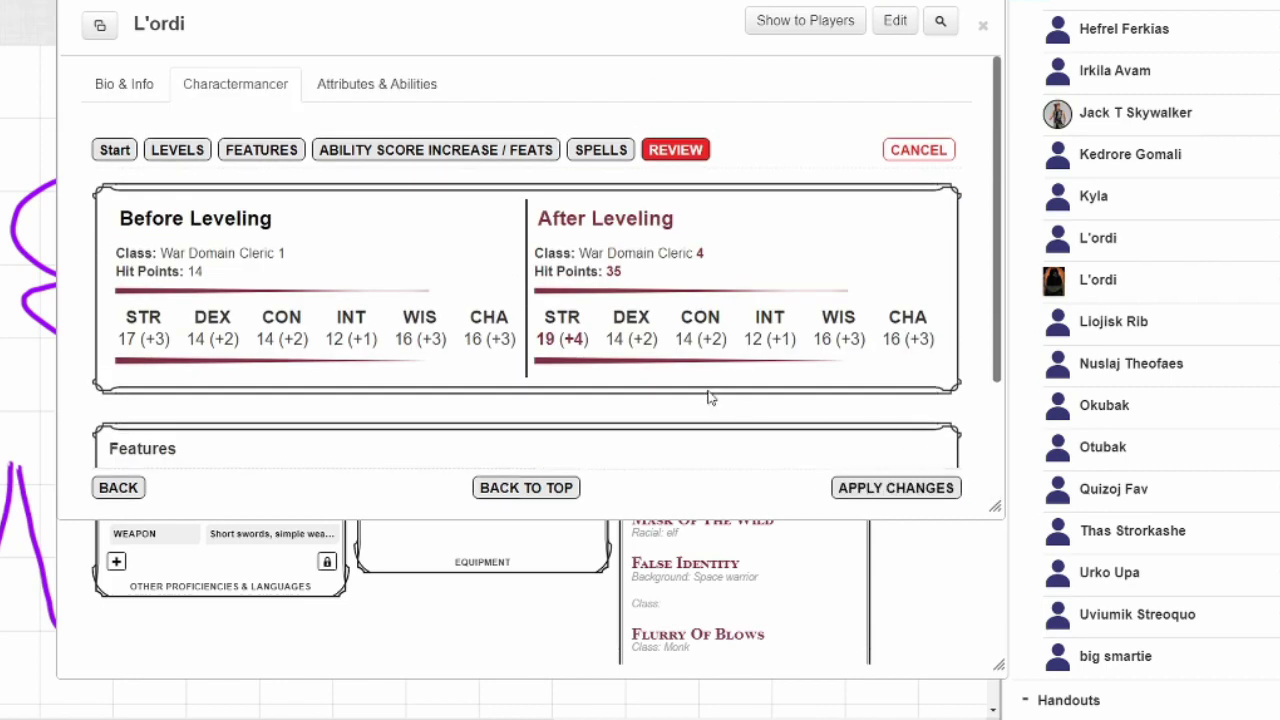
{"action": "scroll", "coordinate": [565, 300], "scroll_direction": "down", "scroll_amount": 3}
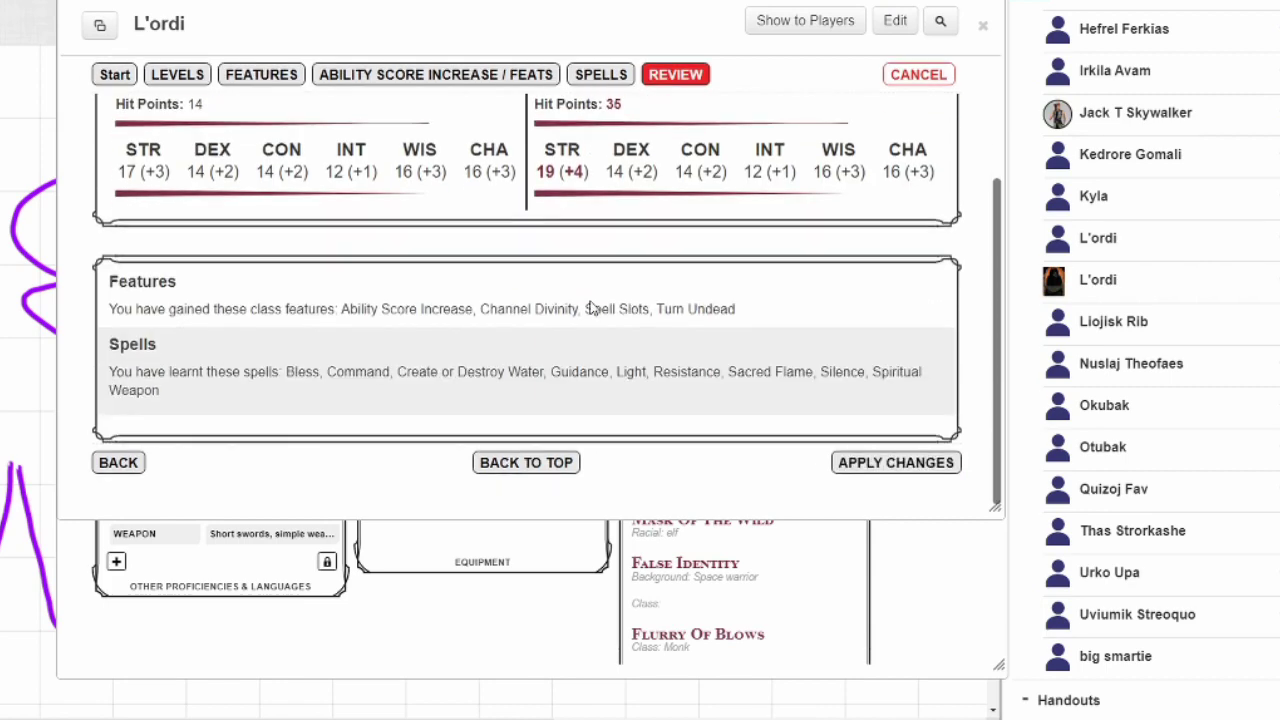
{"action": "scroll", "coordinate": [610, 315], "scroll_direction": "up", "scroll_amount": 3}
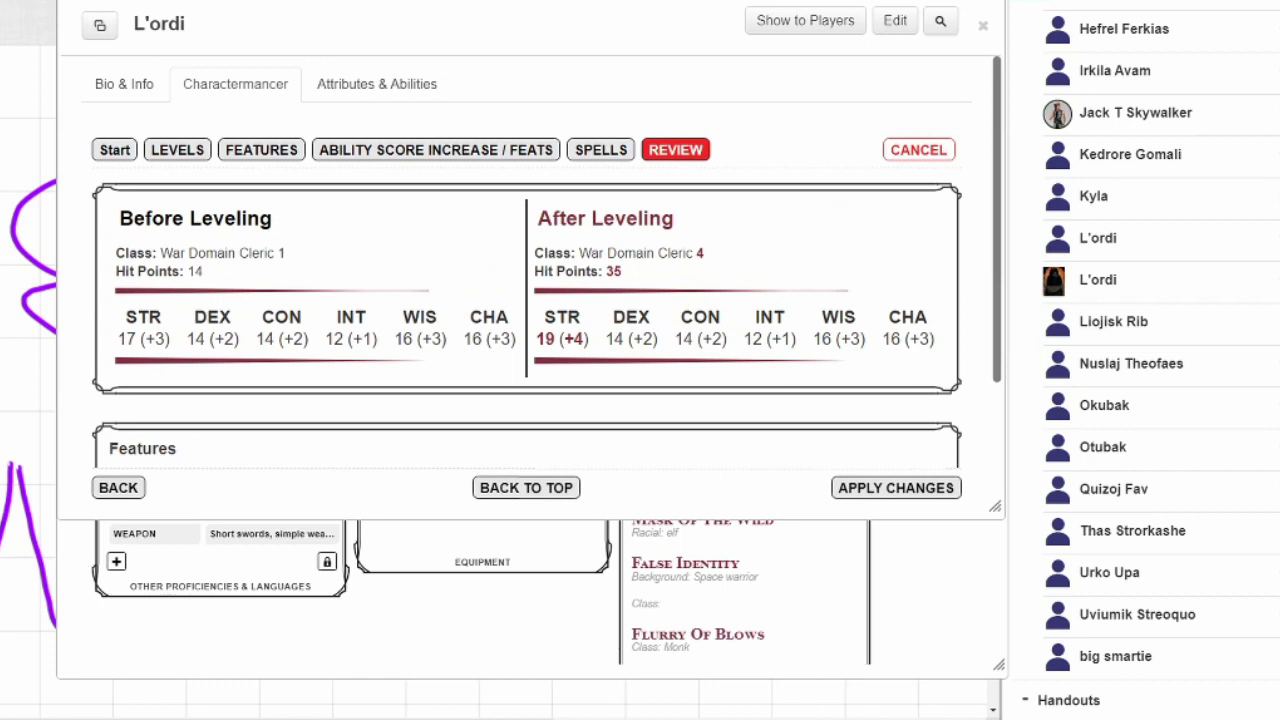